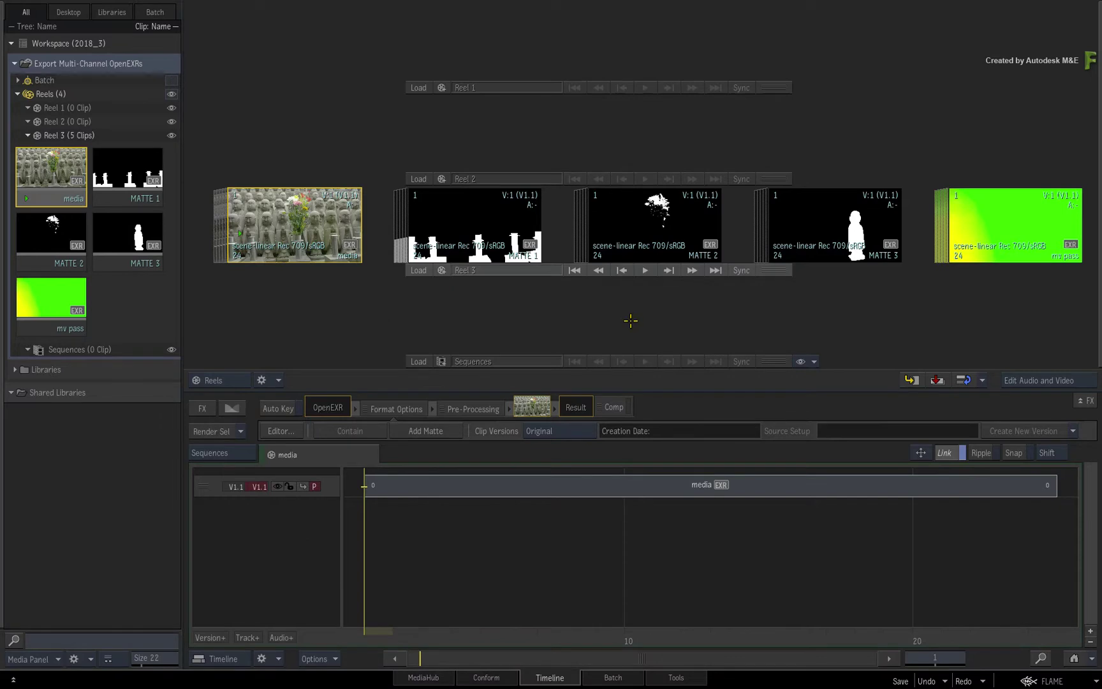
Step: Save the workspace with Reel 3's five EXR clips and mv pass loaded in the timeline
{"action": "key", "text": "ctrl+s"}
{"action": "left_click", "coordinate": [518, 224]}
{"action": "left_click", "coordinate": [644, 235]}
{"action": "left_click", "coordinate": [811, 230]}
{"action": "left_click", "coordinate": [977, 227]}
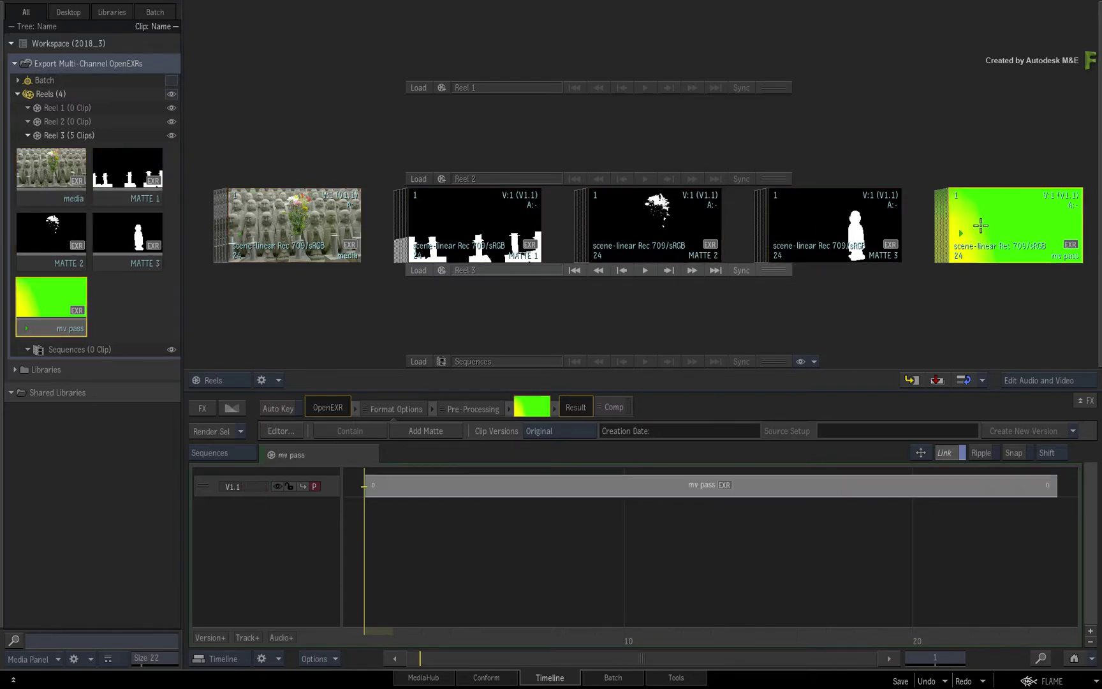
{"action": "left_click", "coordinate": [310, 227]}
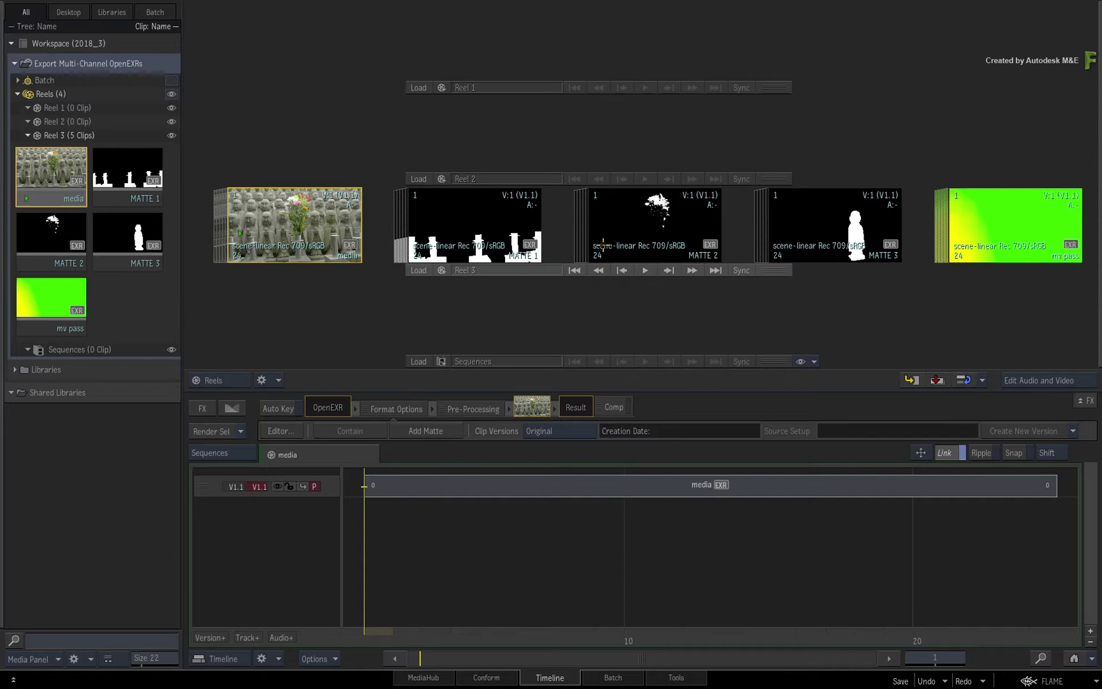
Step: Create sequence multi_channel_EXR in the Sequences reel at 16-bit fp with No Audio
{"action": "right_click", "coordinate": [594, 318]}
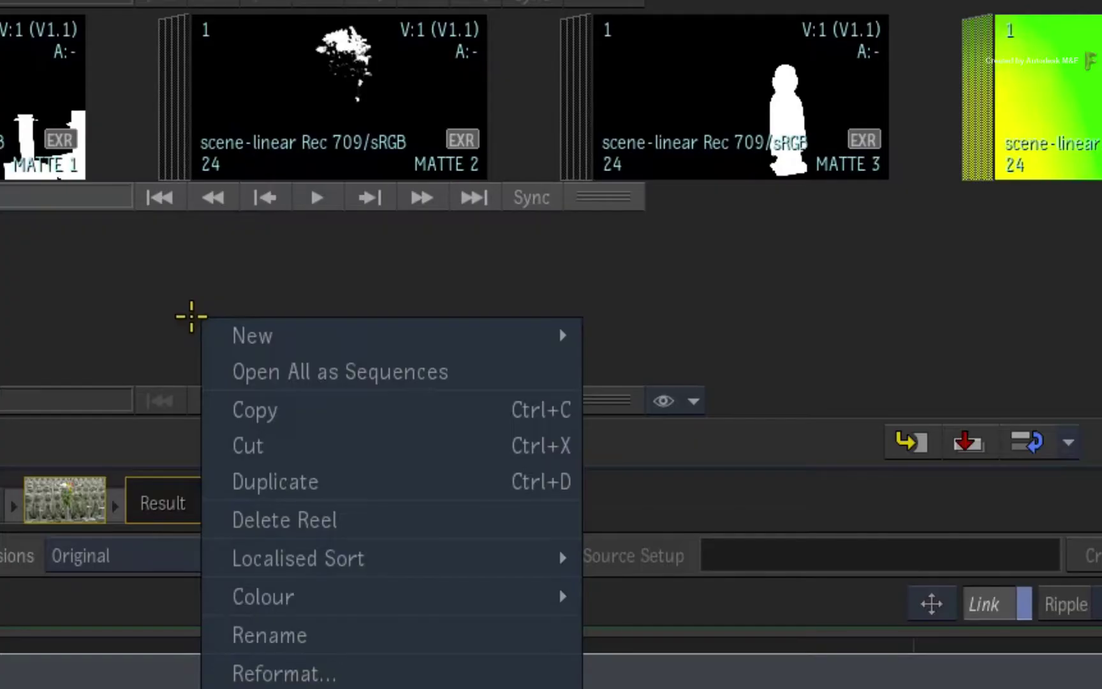
{"action": "mouse_move", "coordinate": [734, 331]}
{"action": "left_click", "coordinate": [623, 337]}
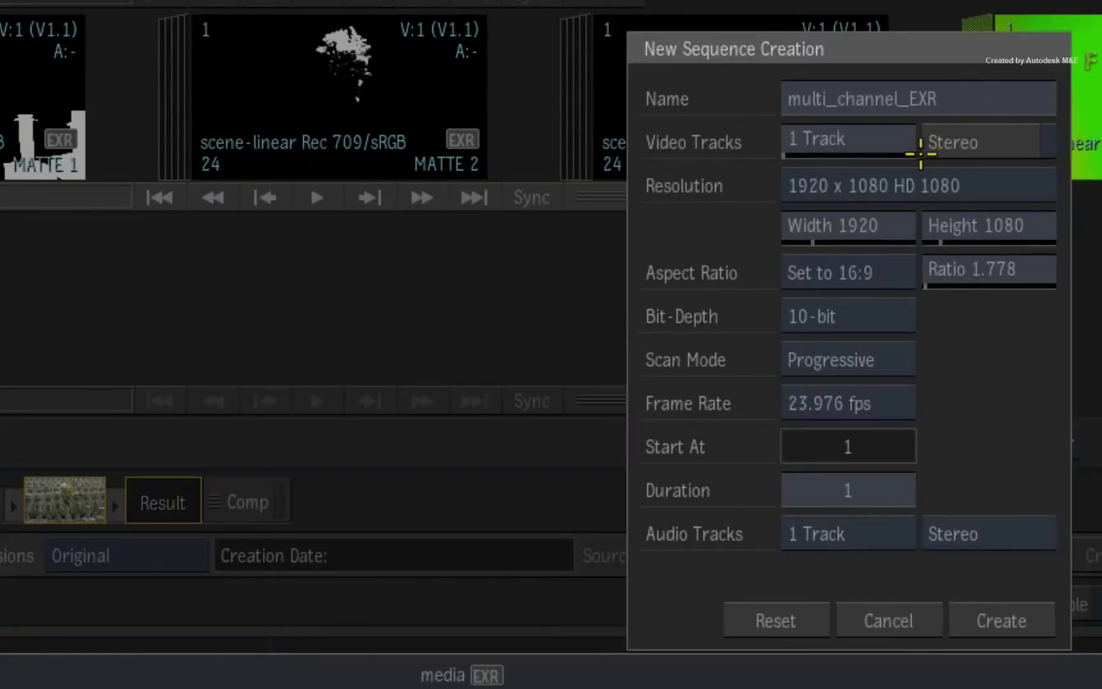
{"action": "left_click", "coordinate": [895, 306]}
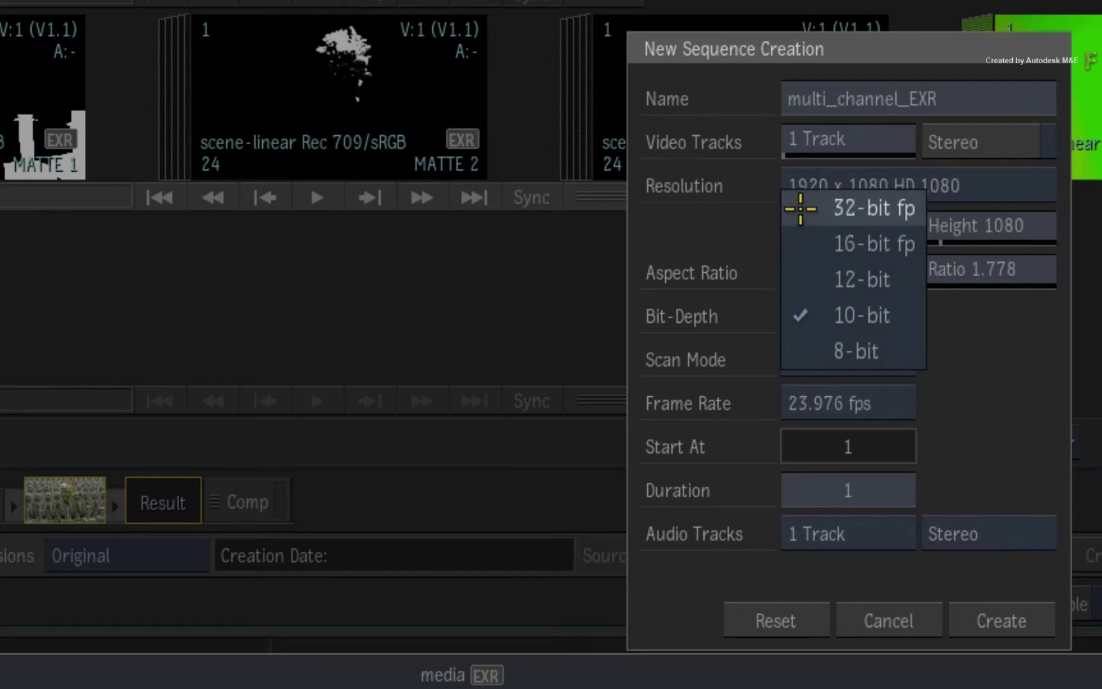
{"action": "left_click", "coordinate": [802, 244]}
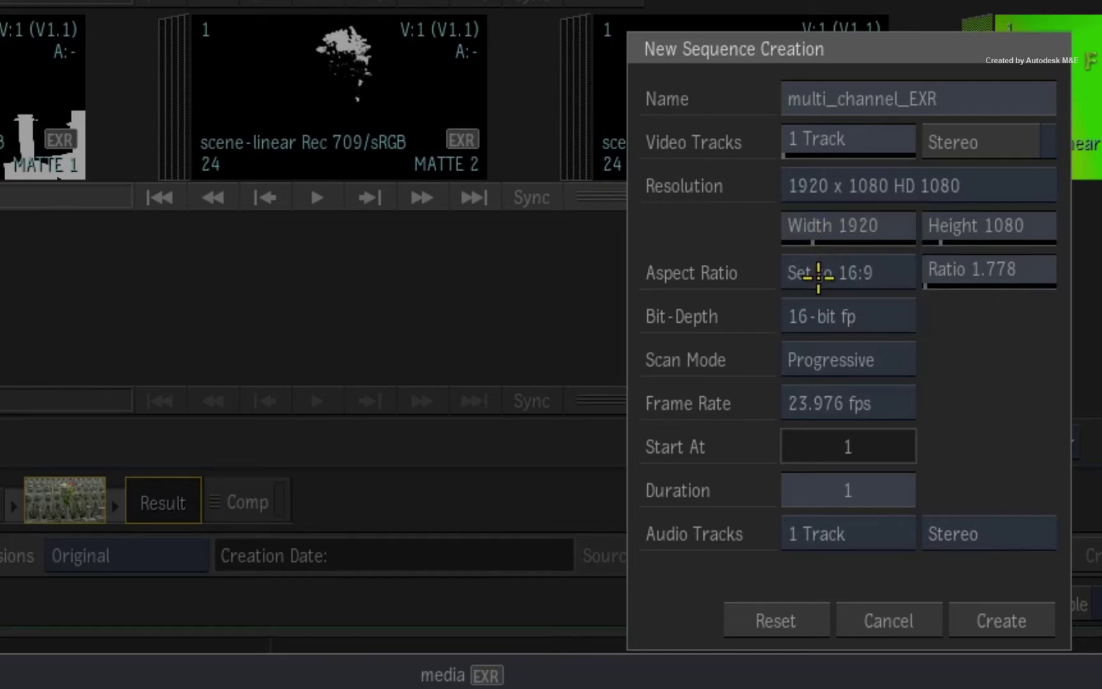
{"action": "left_click", "coordinate": [878, 529]}
{"action": "left_click", "coordinate": [875, 555]}
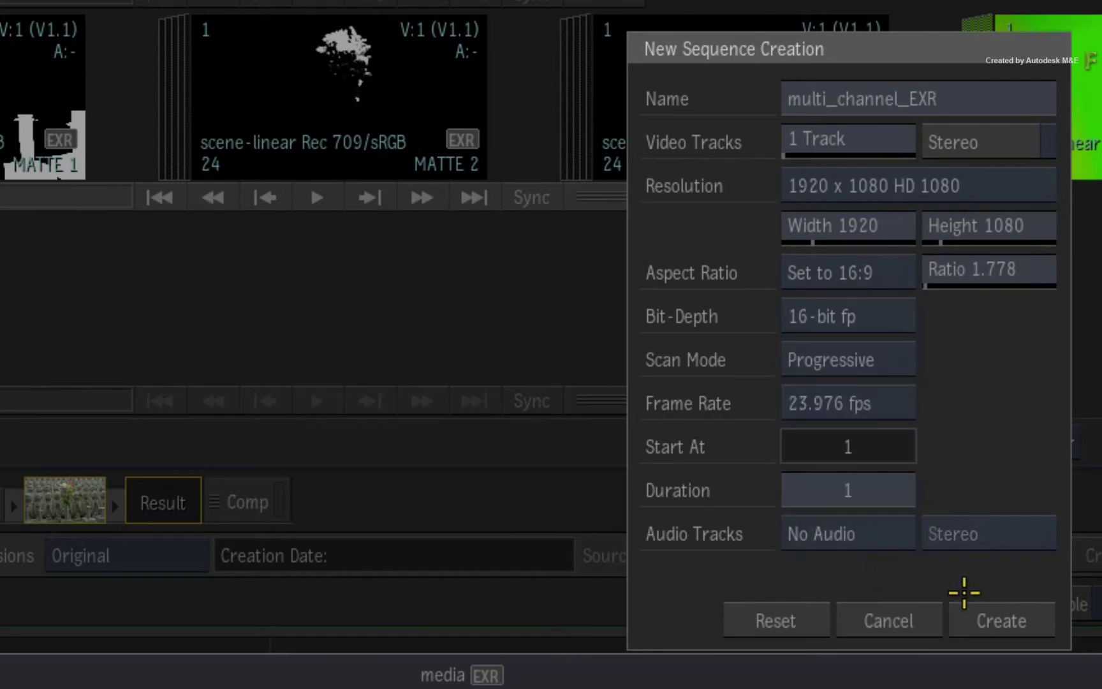
{"action": "left_click", "coordinate": [997, 616]}
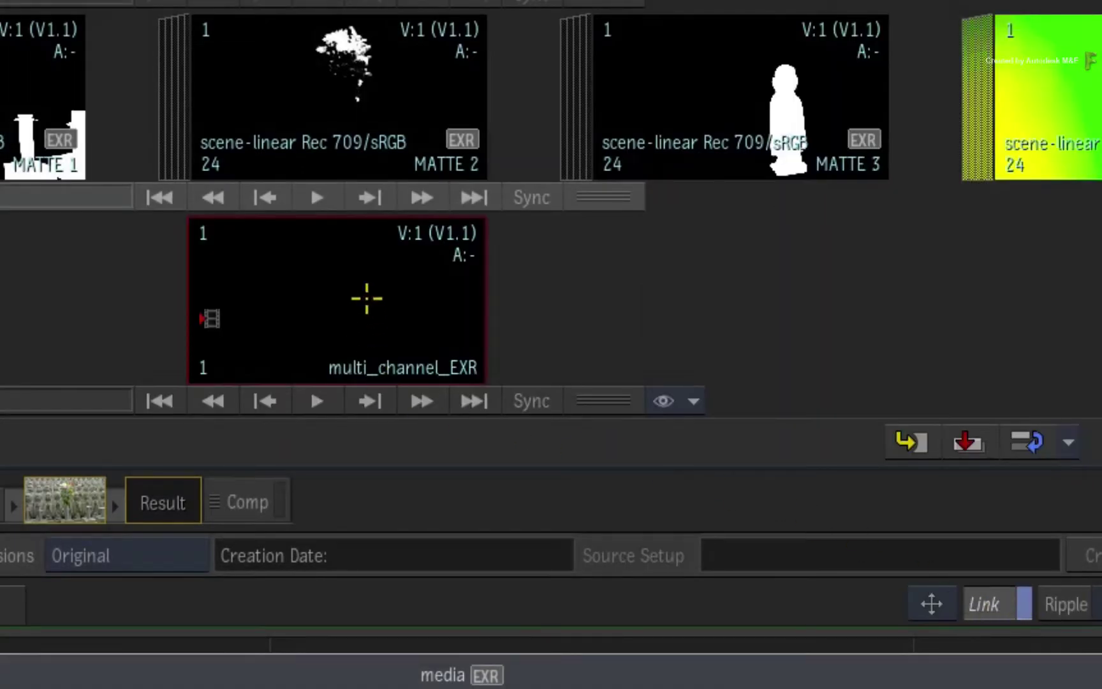
Step: Open multi_channel_EXR and place the media clip on track V1.1, fitted to view
{"action": "right_click", "coordinate": [366, 297]}
{"action": "left_click", "coordinate": [438, 221]}
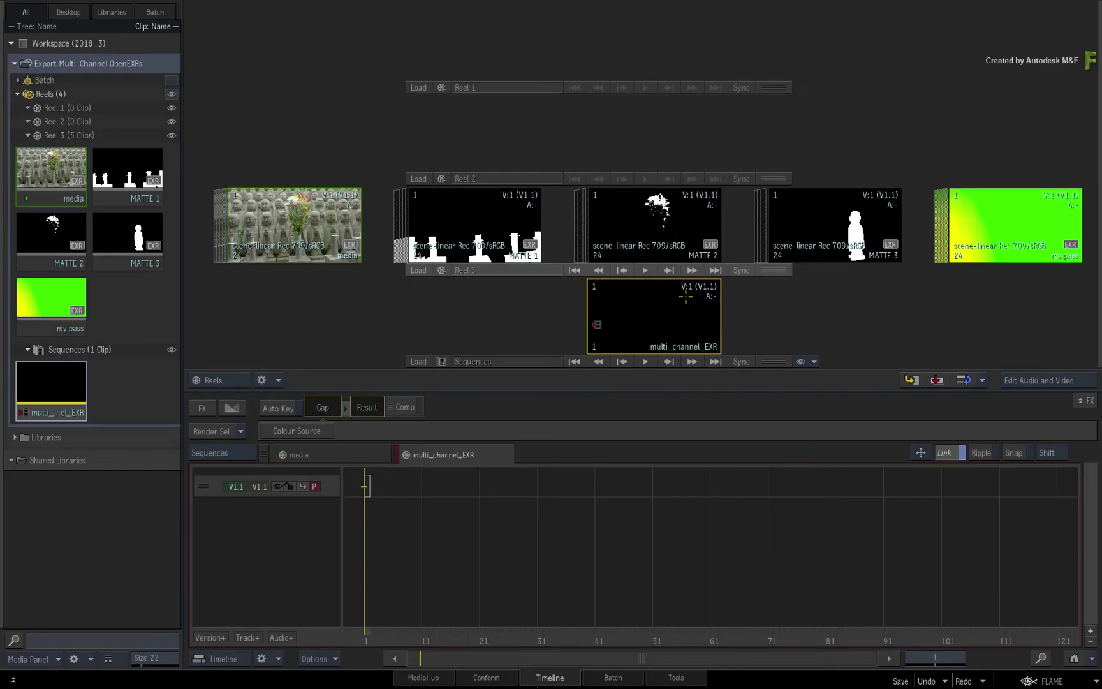
{"action": "left_click_drag", "start_coordinate": [289, 224], "coordinate": [372, 481]}
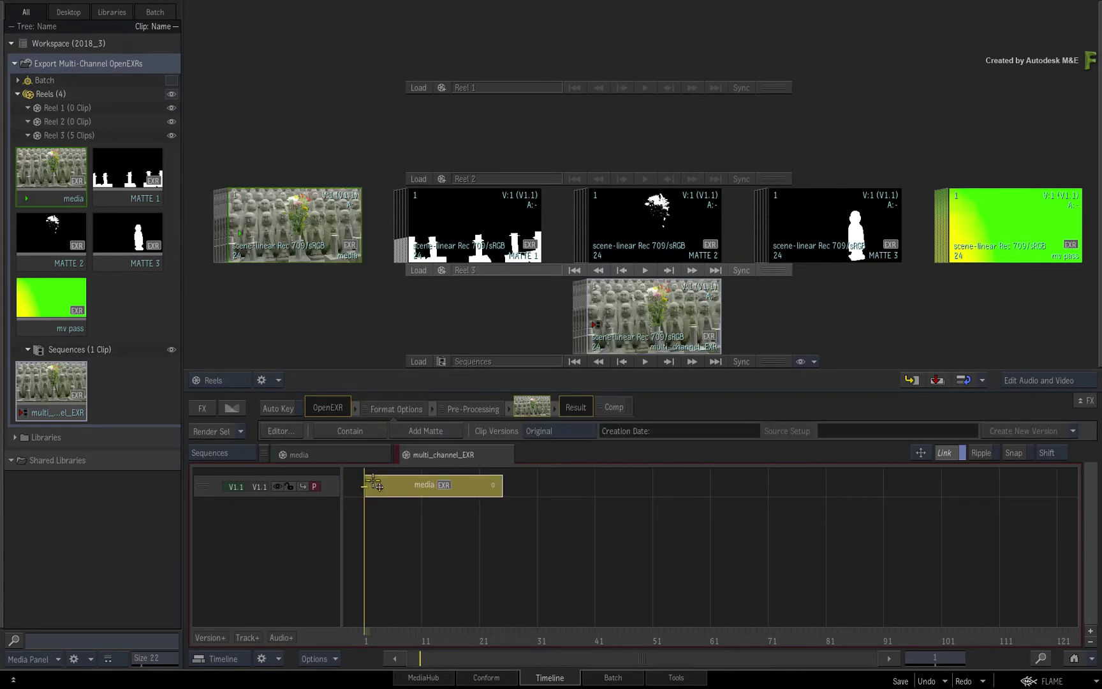
{"action": "left_click", "coordinate": [1070, 658]}
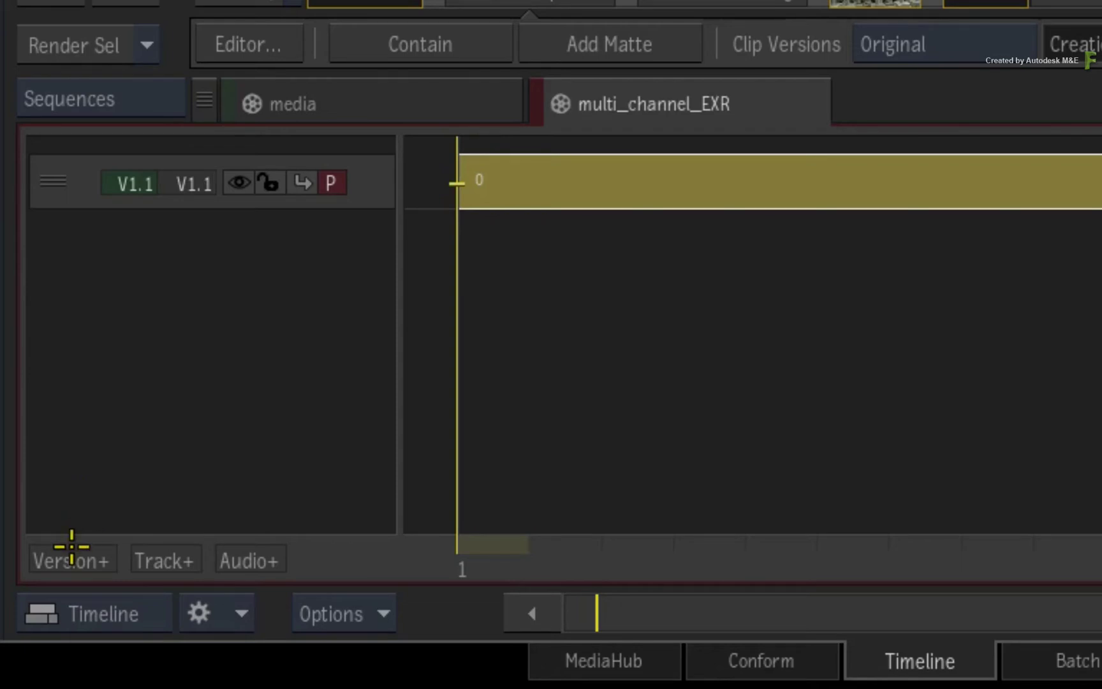
Step: Add four empty video tracks, V2.1 through V5.1, above media
{"action": "left_click", "coordinate": [62, 564]}
{"action": "left_click", "coordinate": [61, 563]}
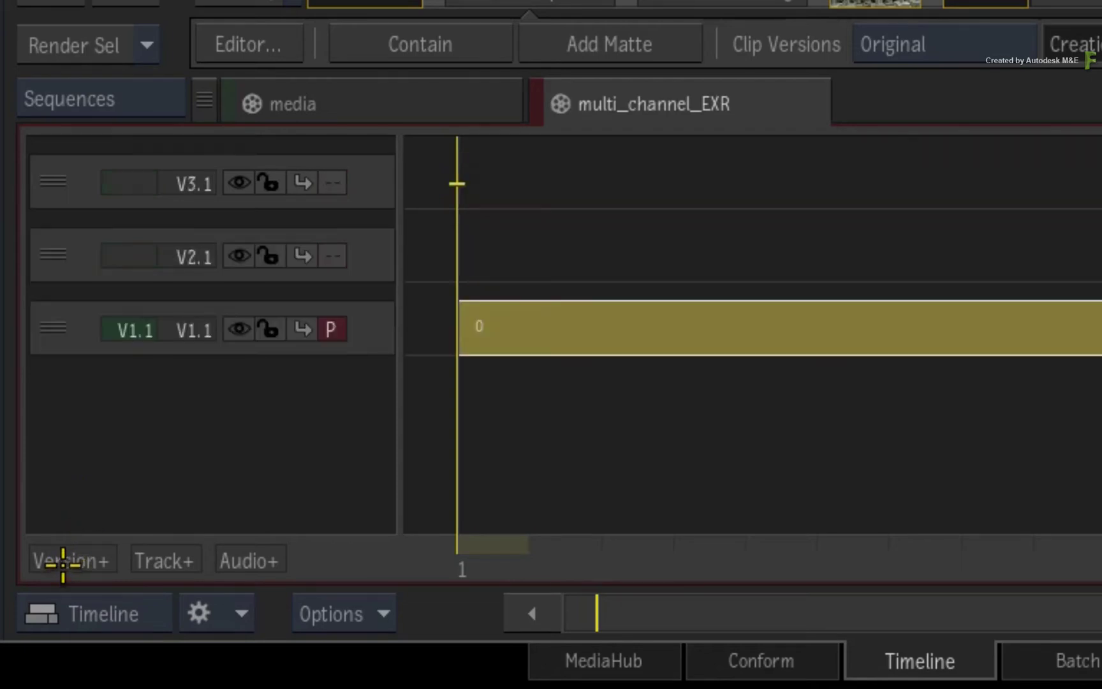
{"action": "left_click", "coordinate": [61, 563]}
{"action": "left_click", "coordinate": [61, 563]}
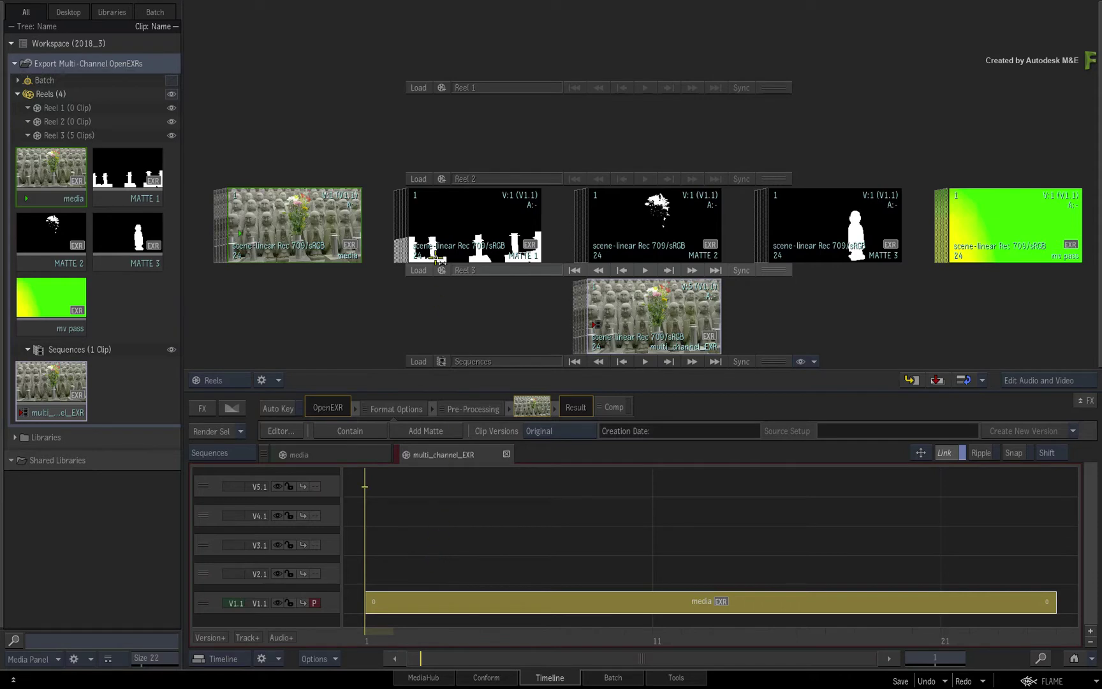
Step: Place MATTE 1, MATTE 2, MATTE 3 and mv pass on tracks V2.1, V3.1, V4.1 and V5.1
{"action": "left_click_drag", "start_coordinate": [438, 258], "coordinate": [383, 571]}
{"action": "left_click_drag", "start_coordinate": [654, 223], "coordinate": [385, 539]}
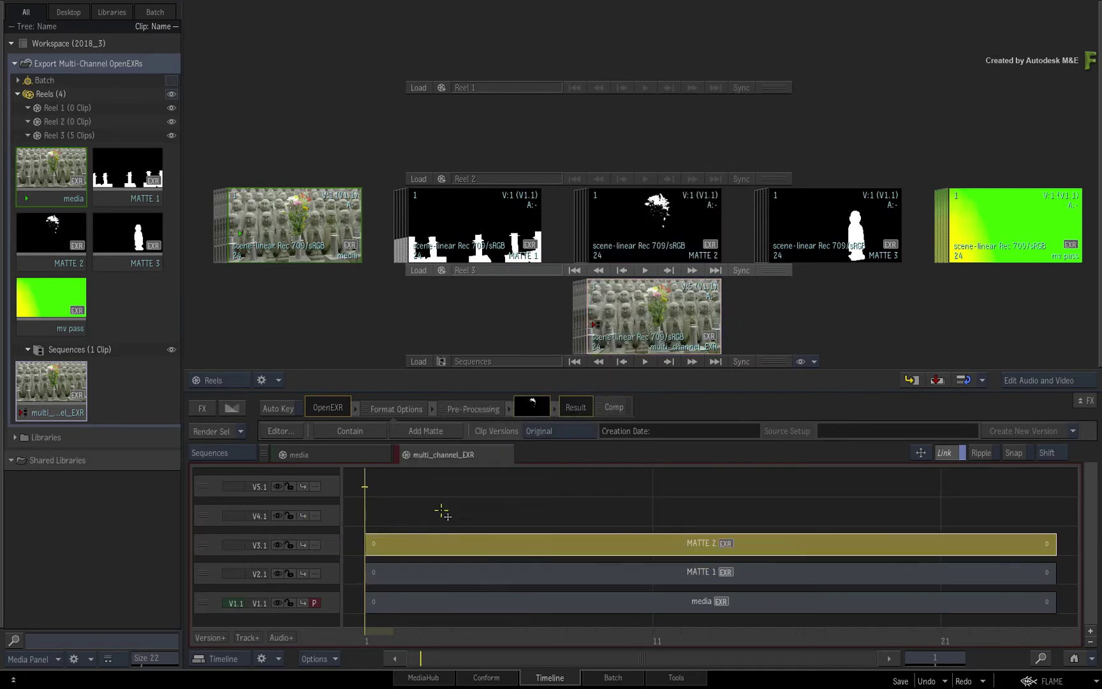
{"action": "left_click_drag", "start_coordinate": [836, 227], "coordinate": [381, 515]}
{"action": "left_click_drag", "start_coordinate": [981, 255], "coordinate": [374, 491]}
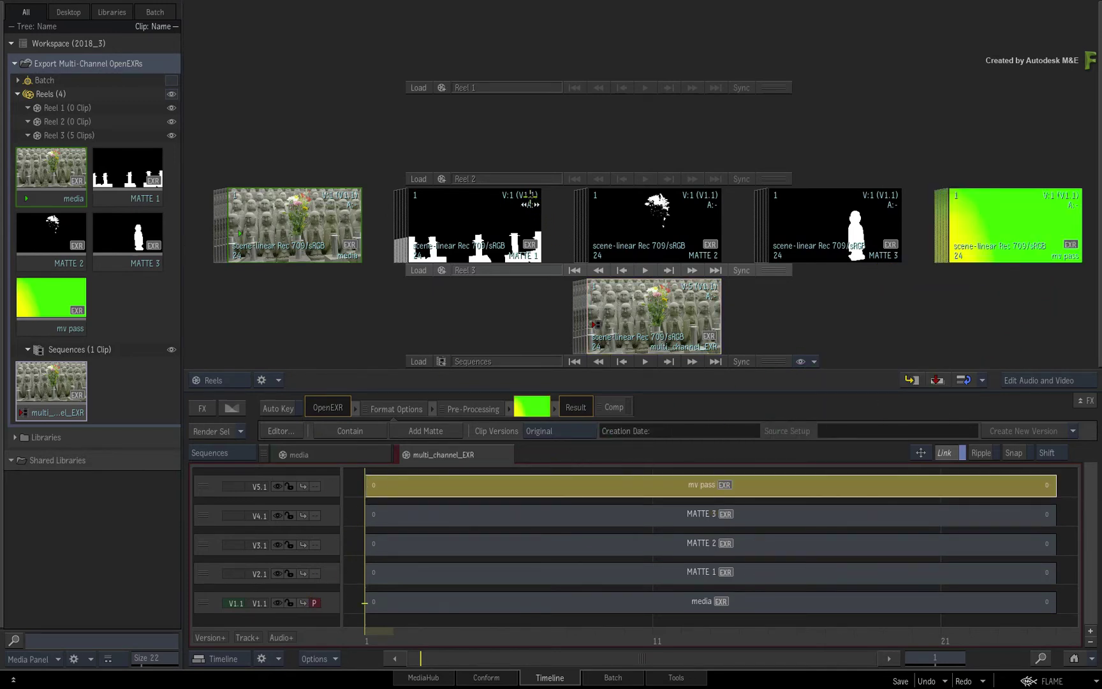
Step: Show the sequence in the Player with mv pass primary, scrubbed to frame 13
{"action": "double_click", "coordinate": [530, 195]}
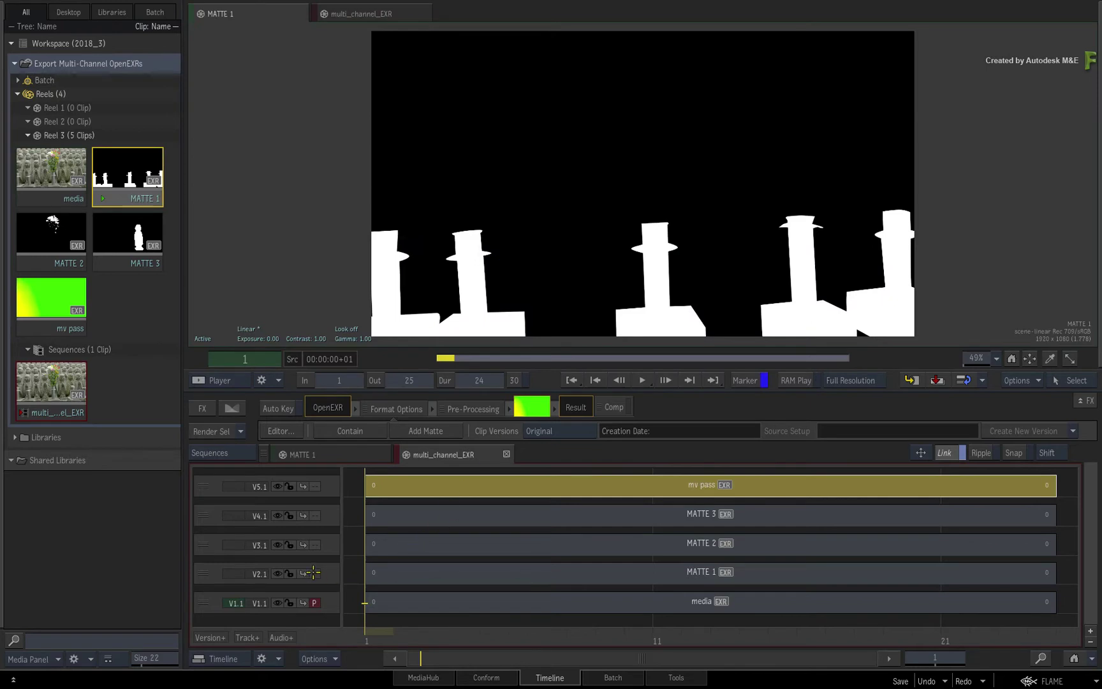
{"action": "left_click", "coordinate": [312, 574]}
{"action": "left_click", "coordinate": [315, 486]}
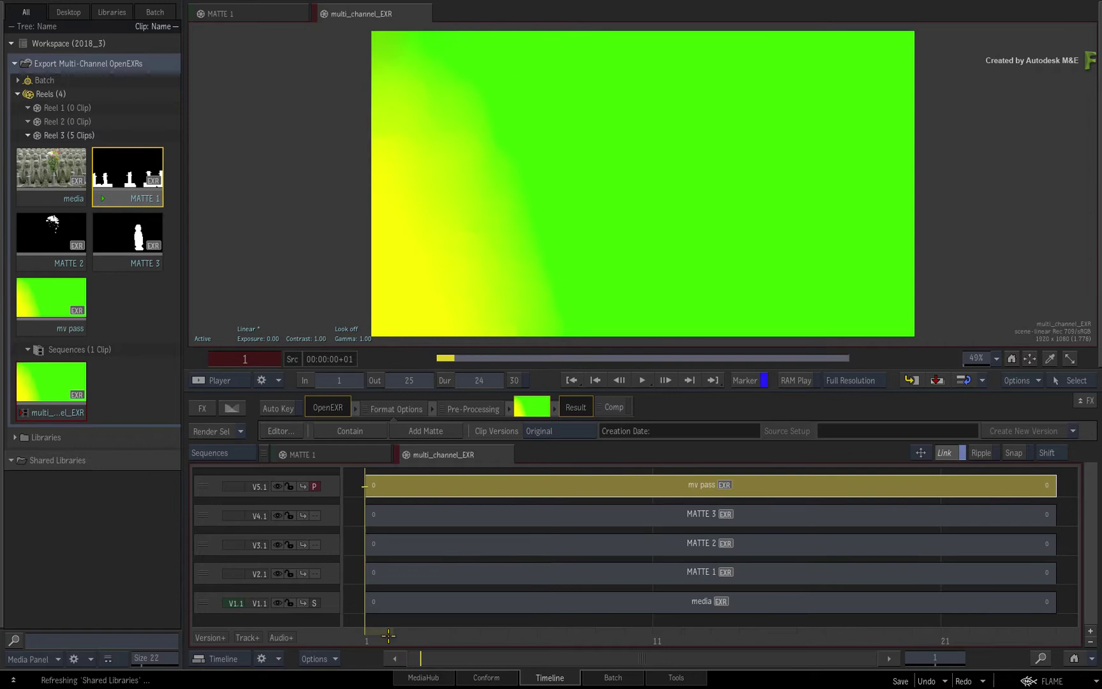
{"action": "left_click", "coordinate": [420, 632]}
{"action": "left_click_drag", "start_coordinate": [420, 631], "coordinate": [711, 631]}
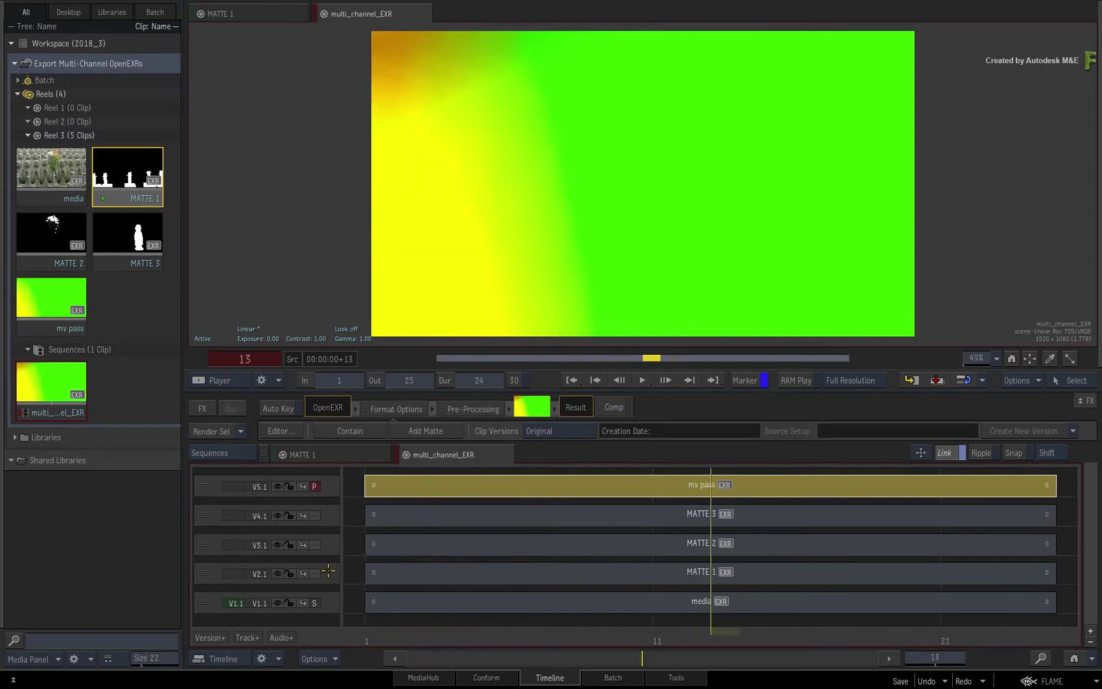
Step: Preview the MATTE 1, MATTE 2, MATTE 3, media and mv pass layers, scrubbing to frame 21
{"action": "left_click", "coordinate": [315, 574]}
{"action": "left_click", "coordinate": [315, 546]}
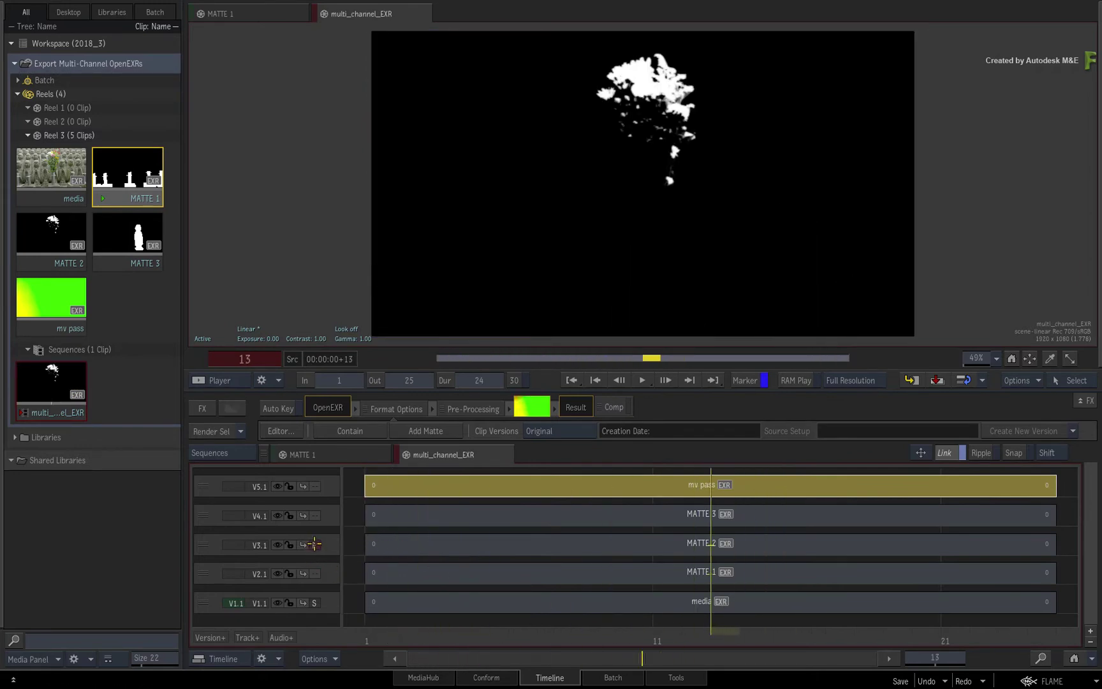
{"action": "left_click", "coordinate": [315, 516]}
{"action": "left_click", "coordinate": [315, 545]}
{"action": "left_click", "coordinate": [312, 566]}
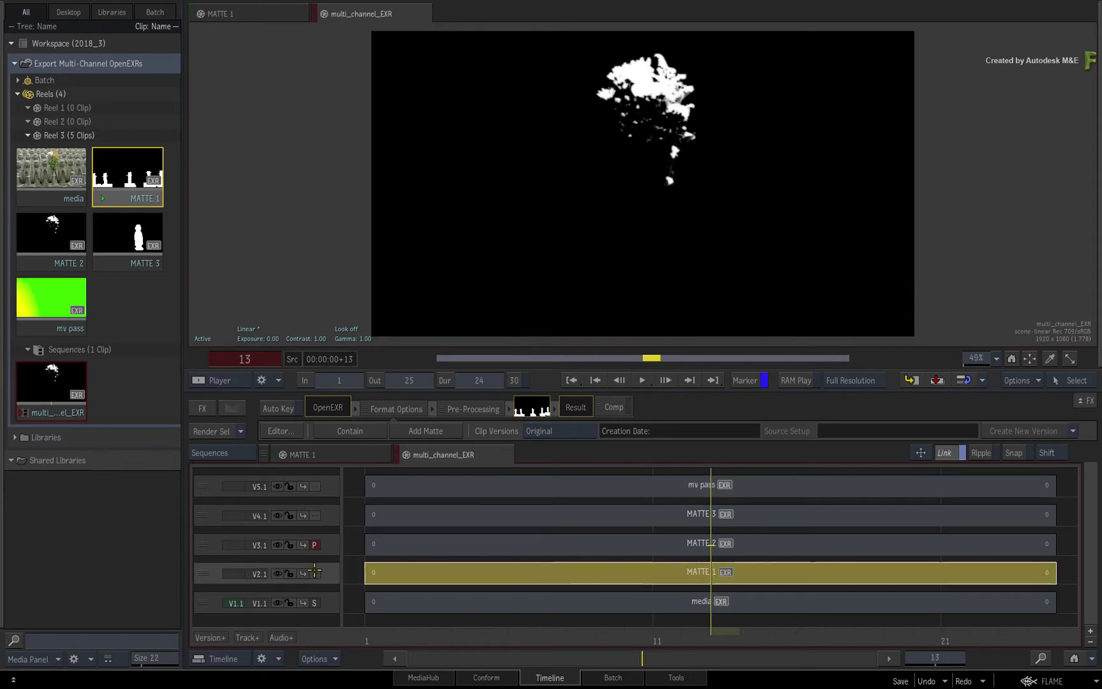
{"action": "left_click", "coordinate": [315, 574]}
{"action": "left_click", "coordinate": [315, 603]}
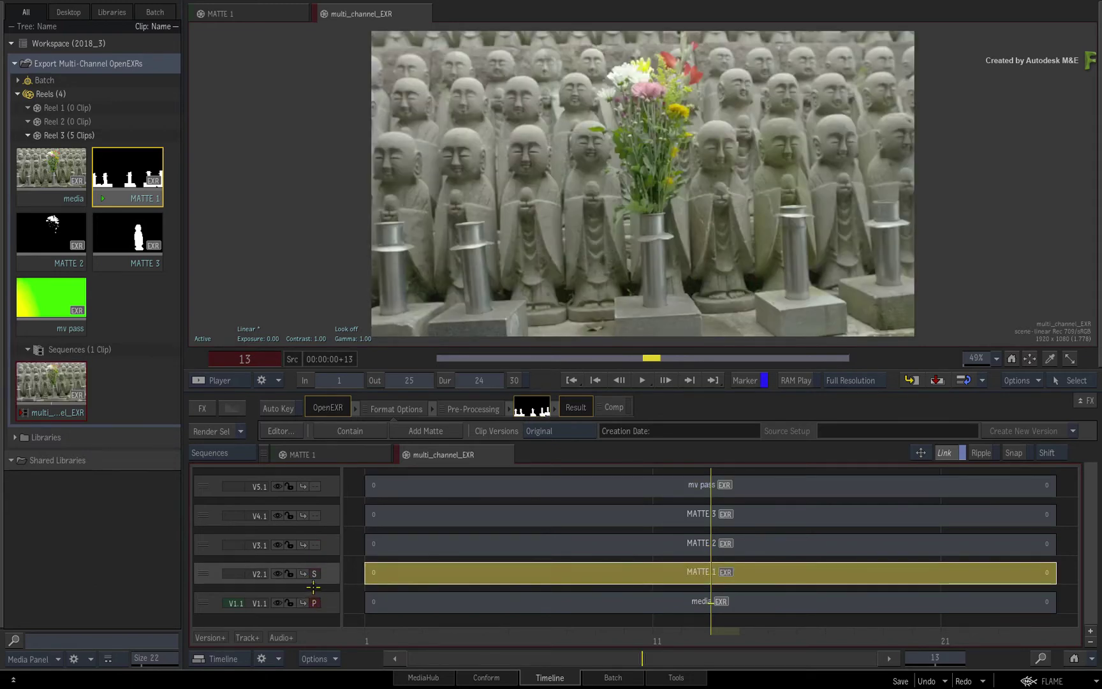
{"action": "left_click", "coordinate": [315, 487]}
{"action": "left_click_drag", "start_coordinate": [731, 628], "coordinate": [376, 616]}
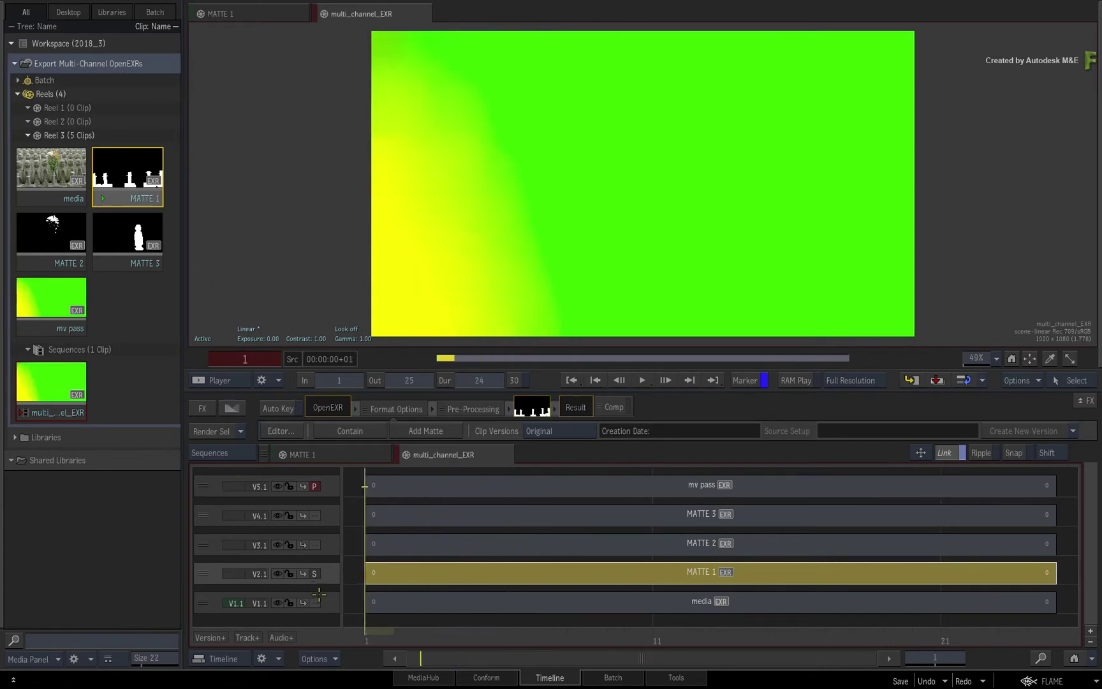
Step: Make media the primary track again and collapse Reel 3's clip list
{"action": "left_click", "coordinate": [314, 603]}
{"action": "left_click", "coordinate": [417, 622]}
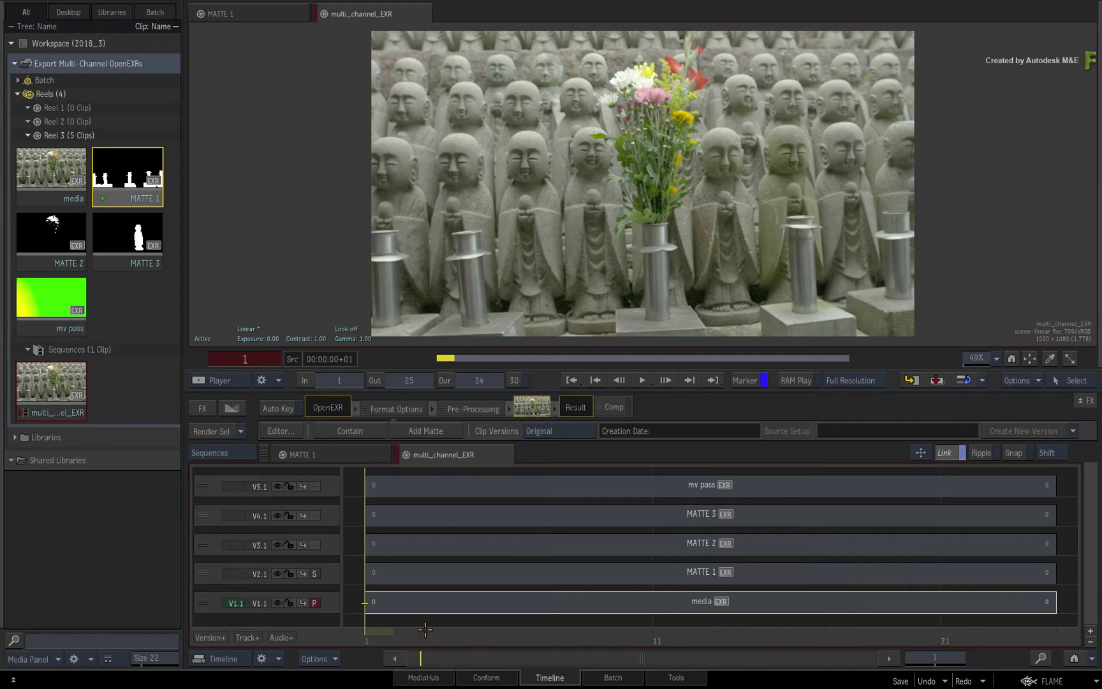
{"action": "left_click", "coordinate": [27, 135]}
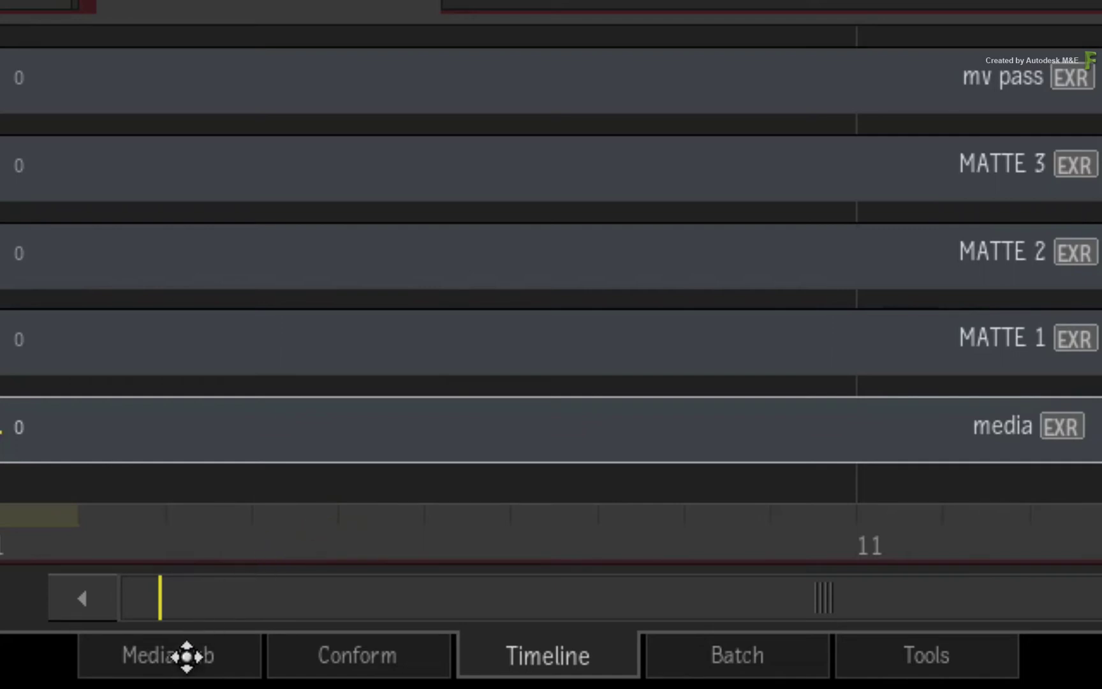
Step: Send multi_channel_EXR for export to the /mnt/StorageMedia/Export/ bookmark in MediaHub
{"action": "left_click", "coordinate": [429, 677]}
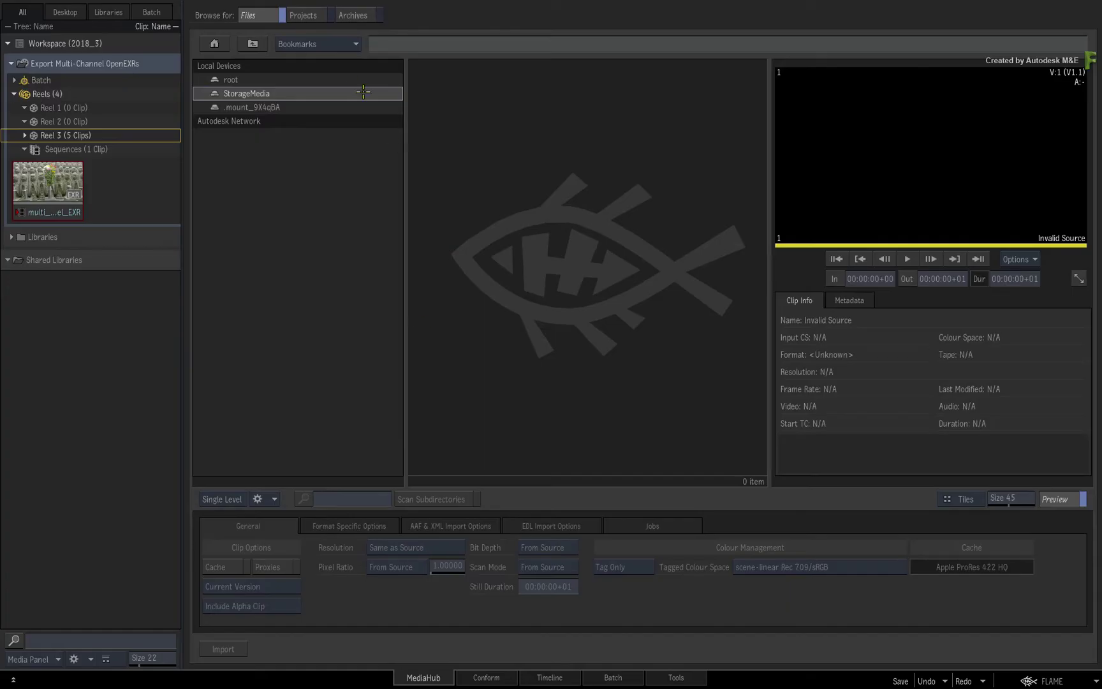
{"action": "left_click", "coordinate": [350, 44]}
{"action": "left_click", "coordinate": [352, 75]}
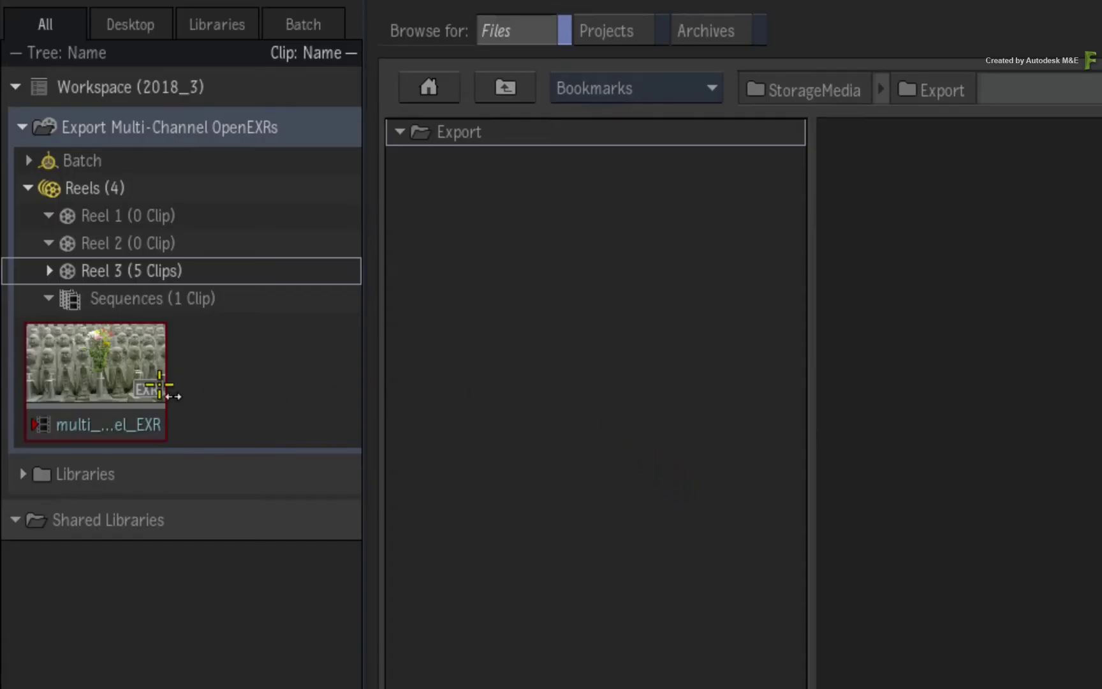
{"action": "left_click_drag", "start_coordinate": [95, 369], "coordinate": [961, 446]}
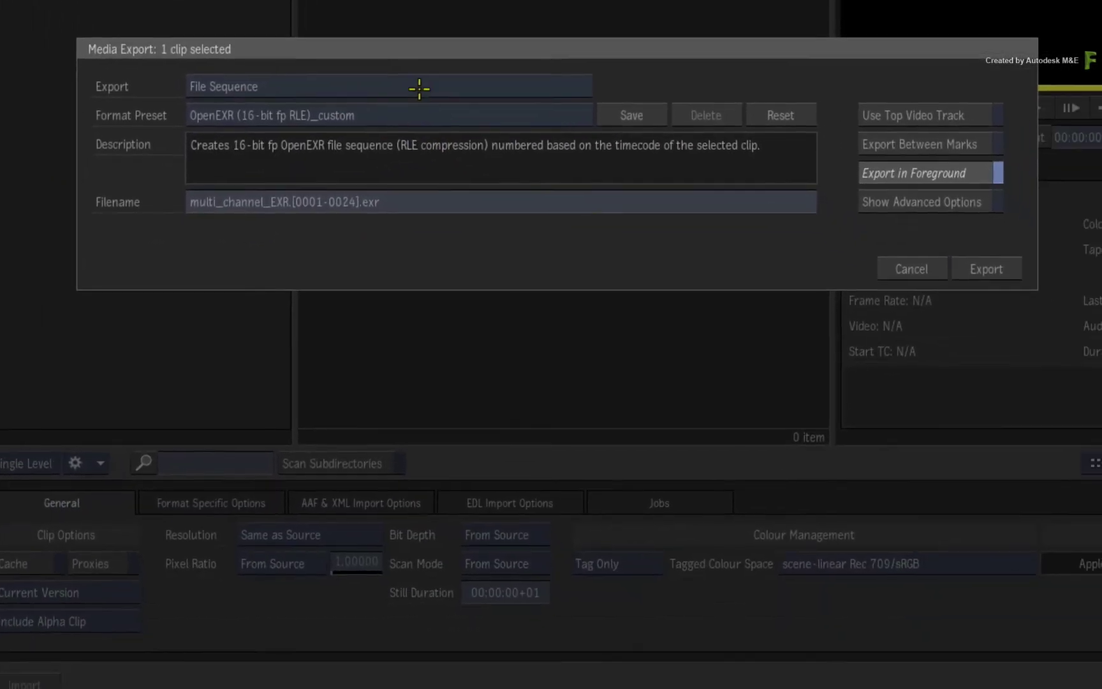
Step: Export as a File Sequence with the OpenEXR (16-bit fp RLE) preset, advanced options shown
{"action": "left_click", "coordinate": [419, 89]}
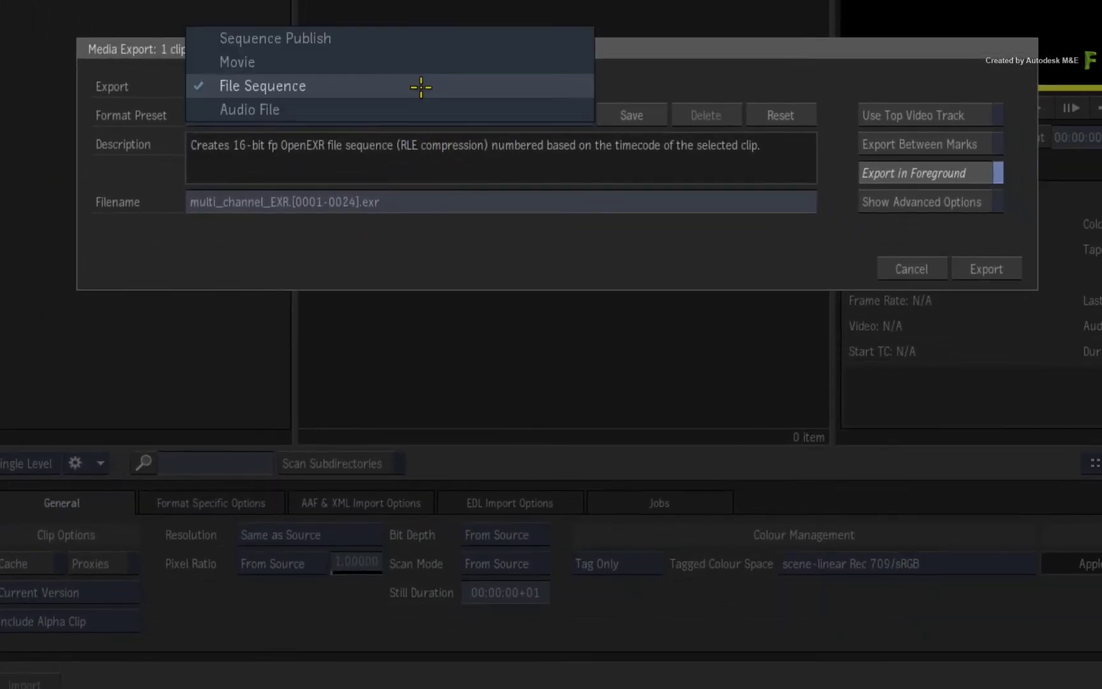
{"action": "left_click", "coordinate": [360, 90]}
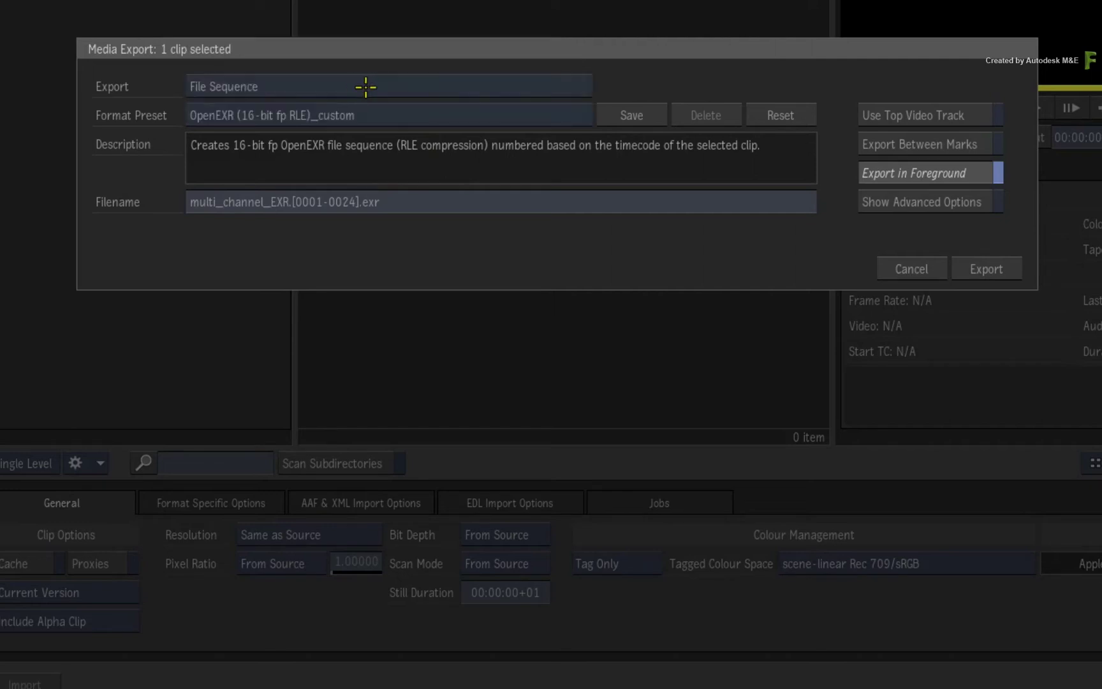
{"action": "left_click", "coordinate": [406, 115]}
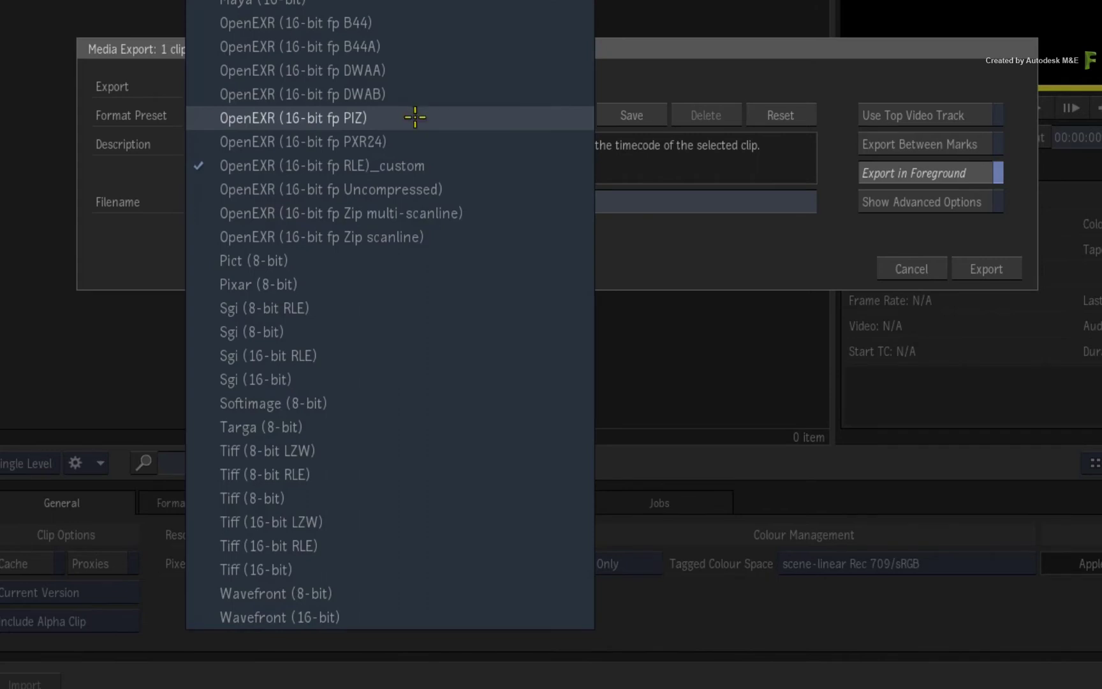
{"action": "left_click", "coordinate": [425, 189]}
{"action": "left_click", "coordinate": [411, 116]}
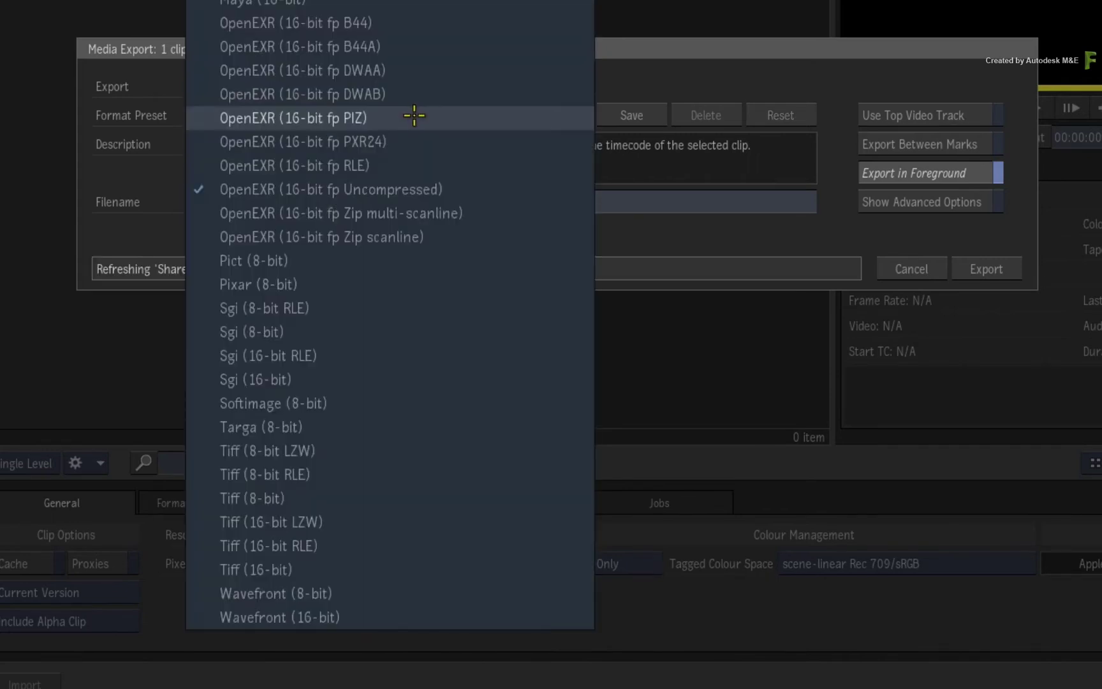
{"action": "left_click", "coordinate": [422, 166]}
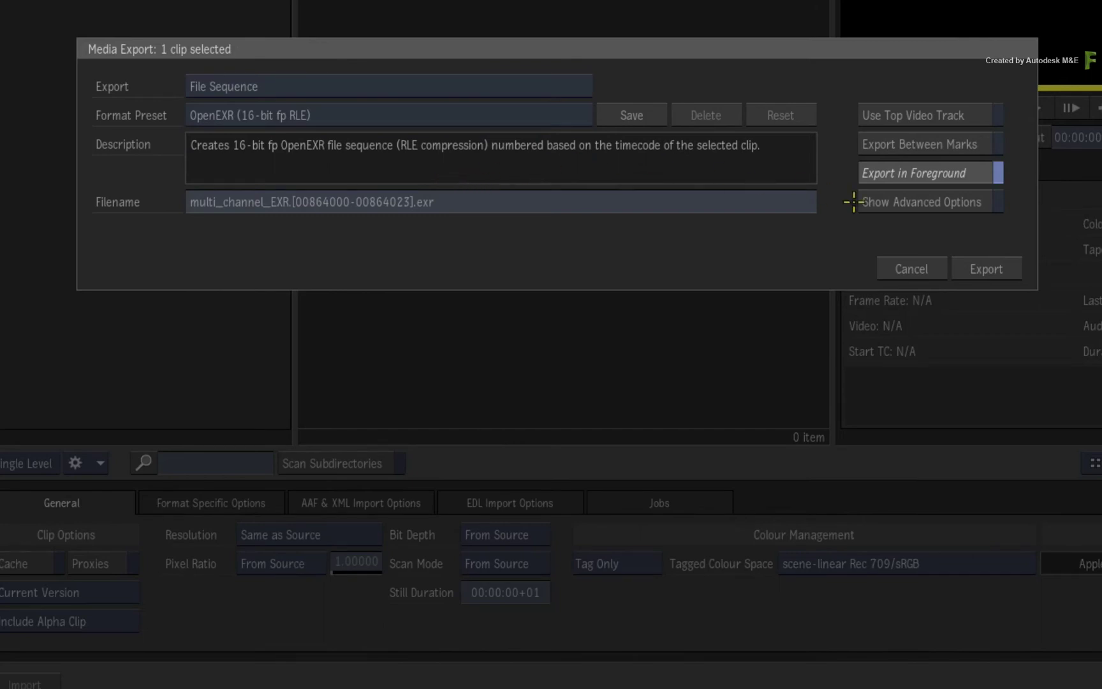
{"action": "left_click", "coordinate": [896, 205]}
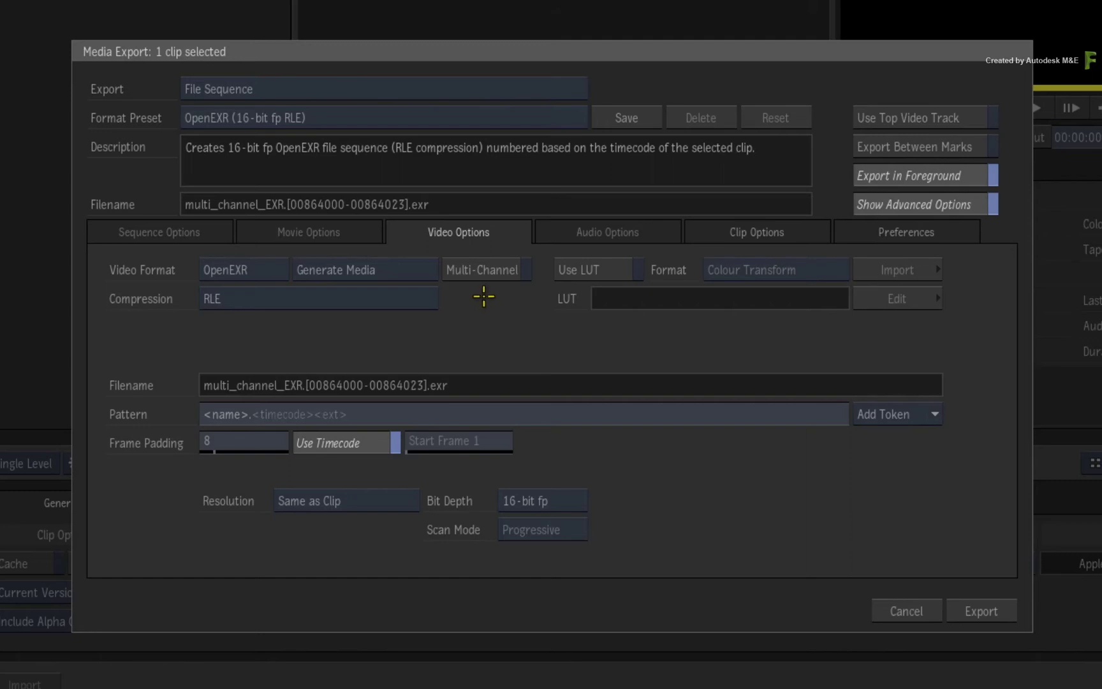
Step: Enable Multi-Channel, disable Use Timecode and set Frame Padding to 5
{"action": "left_click", "coordinate": [483, 268]}
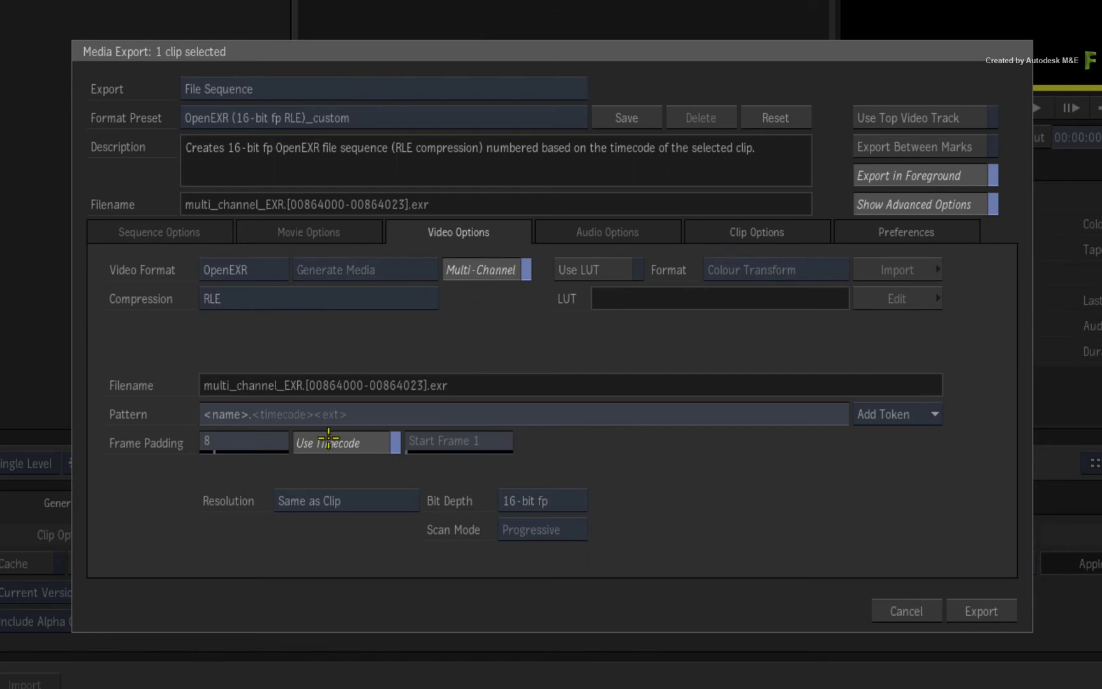
{"action": "left_click", "coordinate": [309, 443]}
{"action": "left_click_drag", "start_coordinate": [252, 438], "coordinate": [248, 451]}
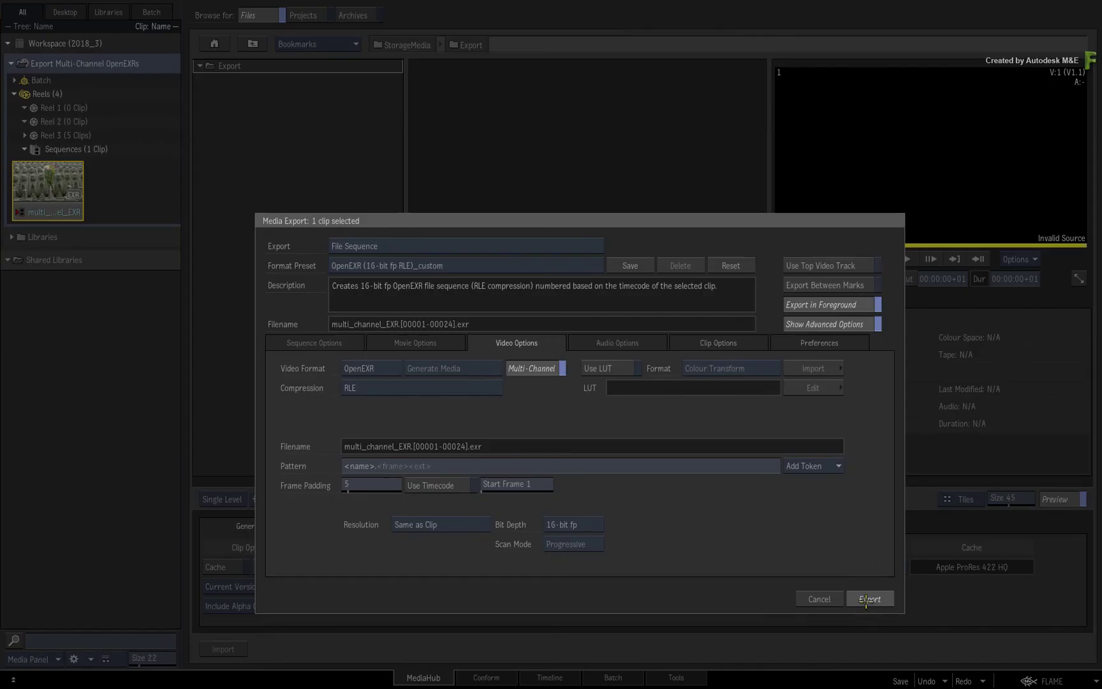
Step: Export the OpenEXR files, then preview the new multi_channel_EXR clip and review its Metadata and Clip Info
{"action": "left_click", "coordinate": [867, 600]}
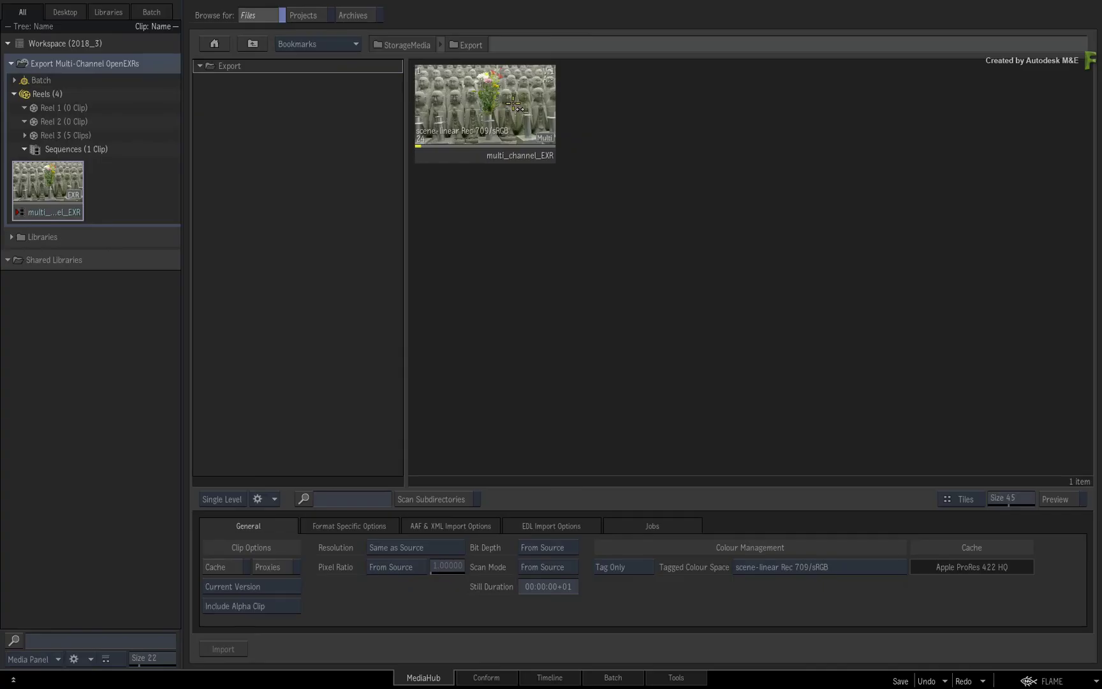
{"action": "left_click", "coordinate": [438, 313]}
{"action": "key", "text": "p"}
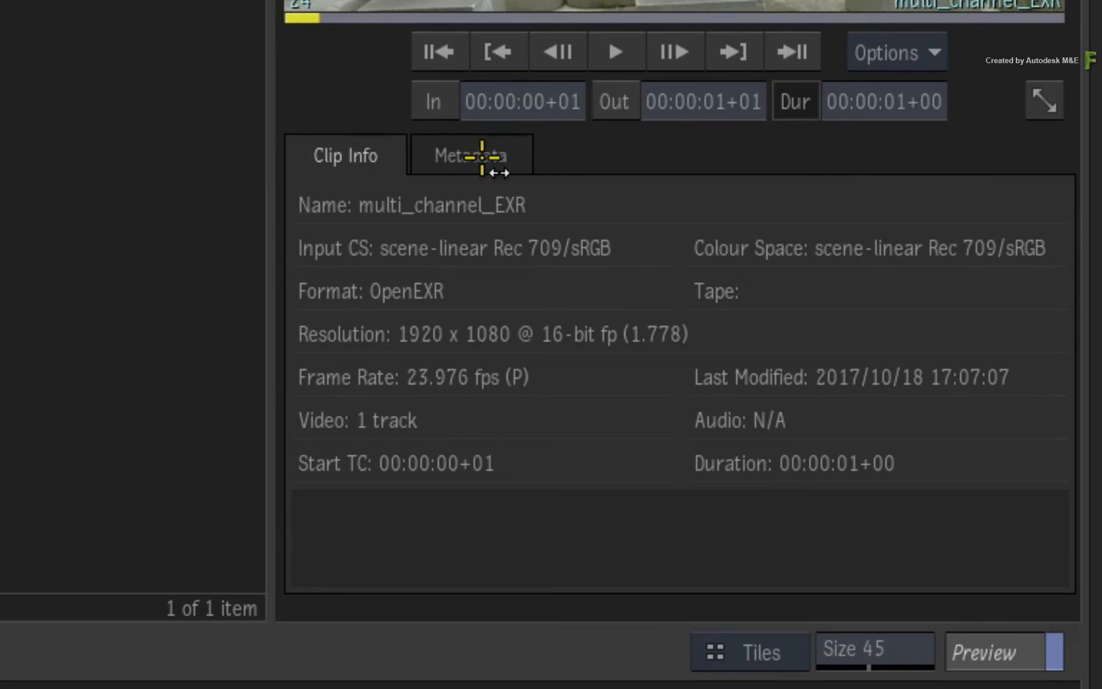
{"action": "left_click", "coordinate": [861, 301]}
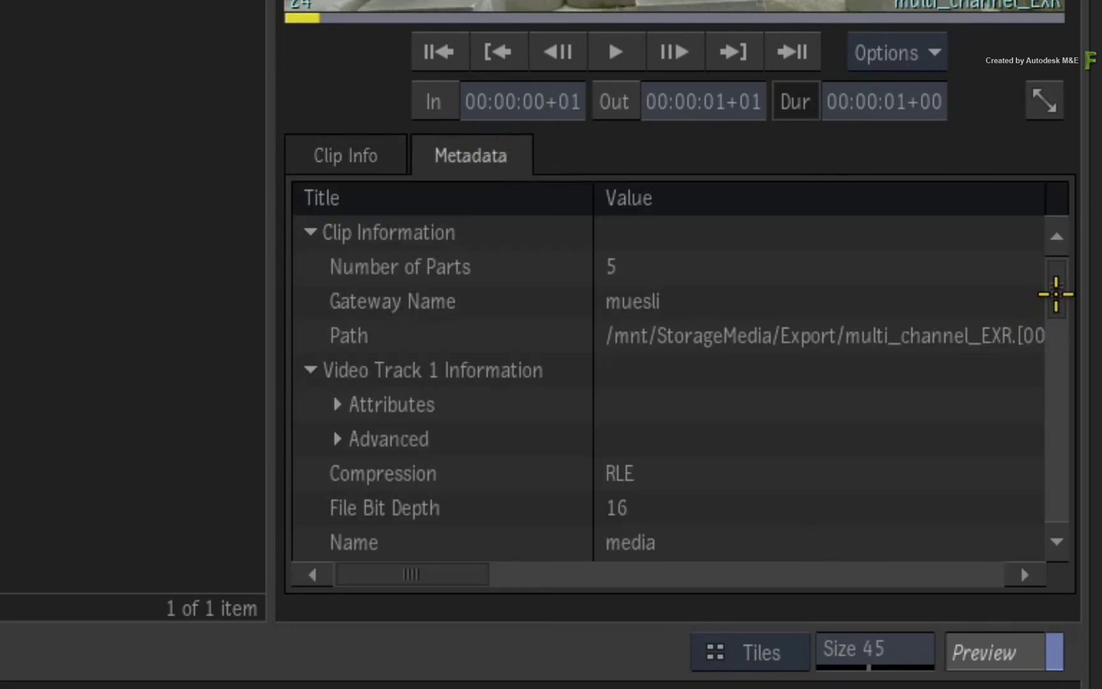
{"action": "left_click_drag", "start_coordinate": [1053, 293], "coordinate": [1045, 266]}
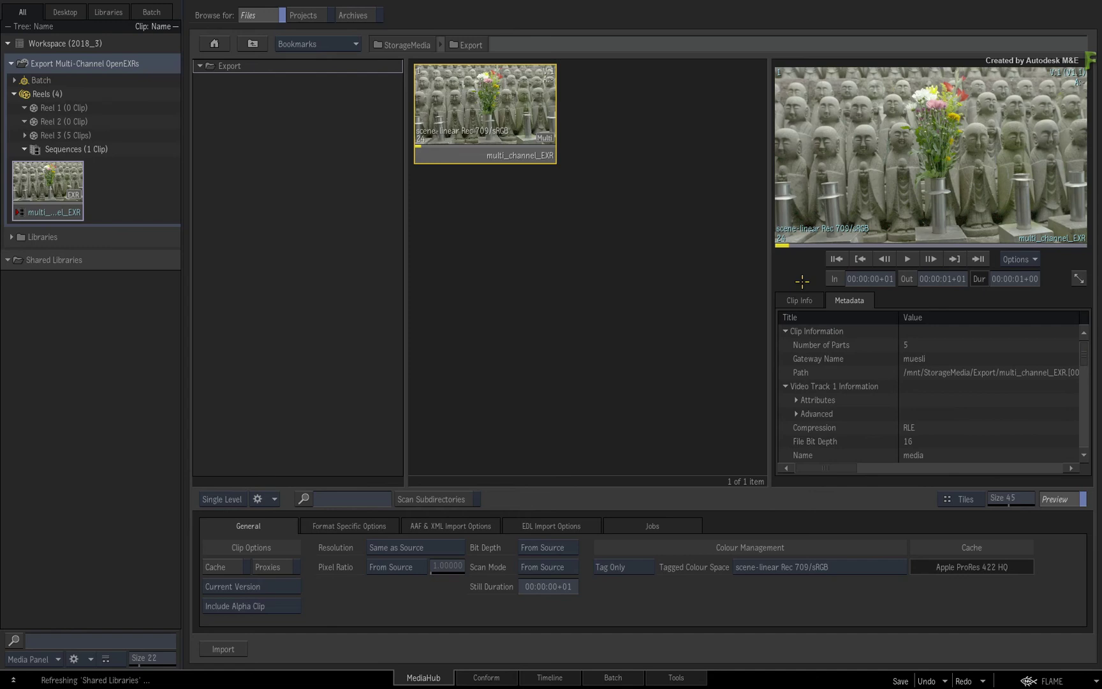
{"action": "left_click", "coordinate": [798, 302]}
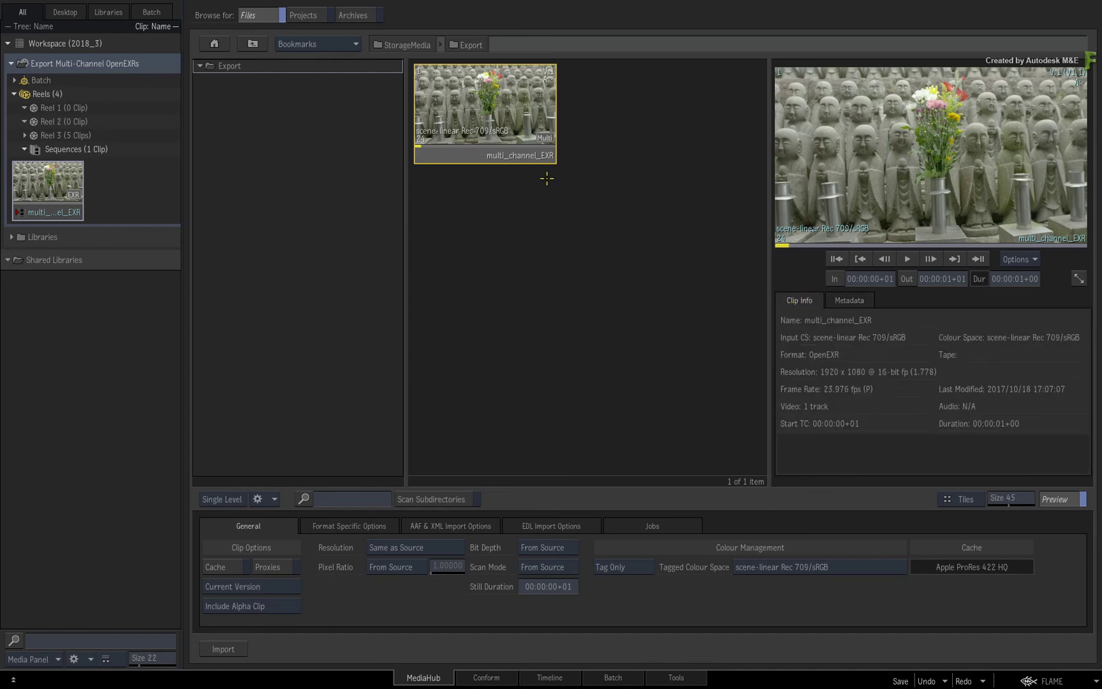
Step: Expand the exported EXR and inspect its media, MATTE 1–3 and mv pass channels
{"action": "left_click", "coordinate": [546, 137]}
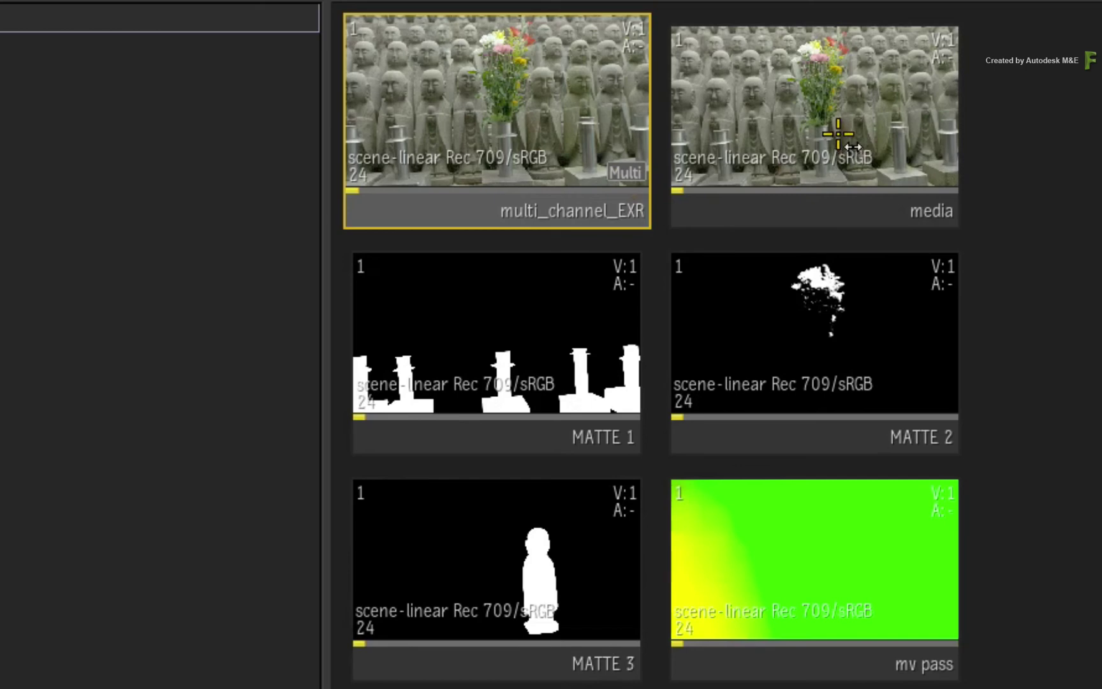
{"action": "left_click", "coordinate": [838, 134]}
{"action": "left_click", "coordinate": [425, 301]}
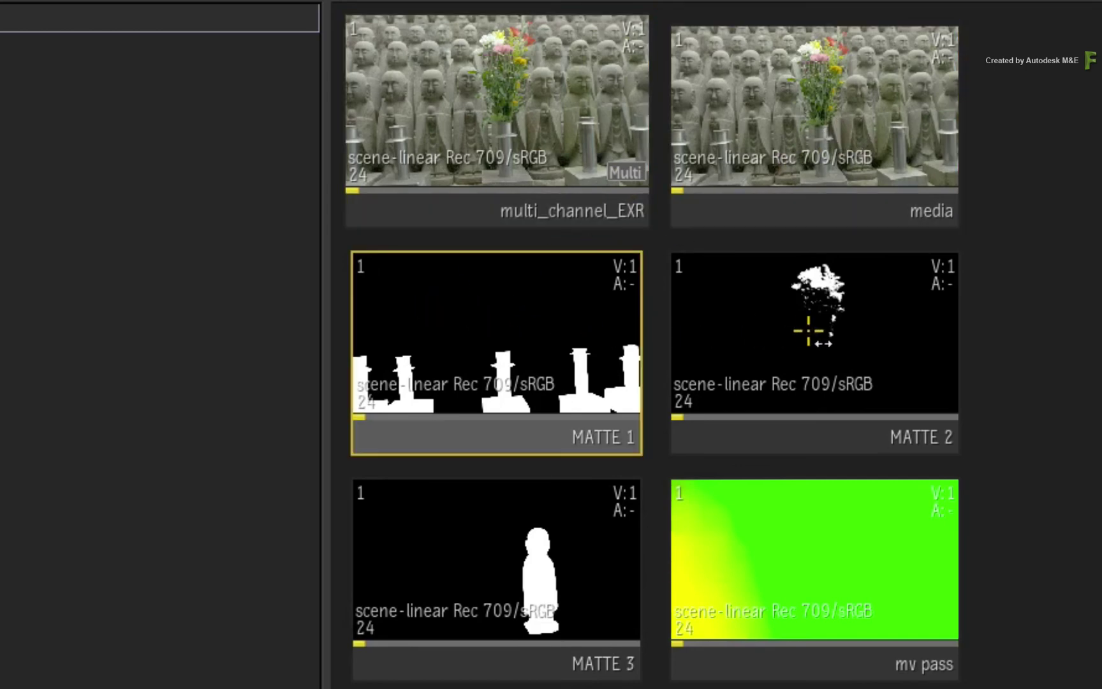
{"action": "left_click", "coordinate": [808, 331]}
{"action": "left_click", "coordinate": [426, 577]}
{"action": "left_click", "coordinate": [789, 562]}
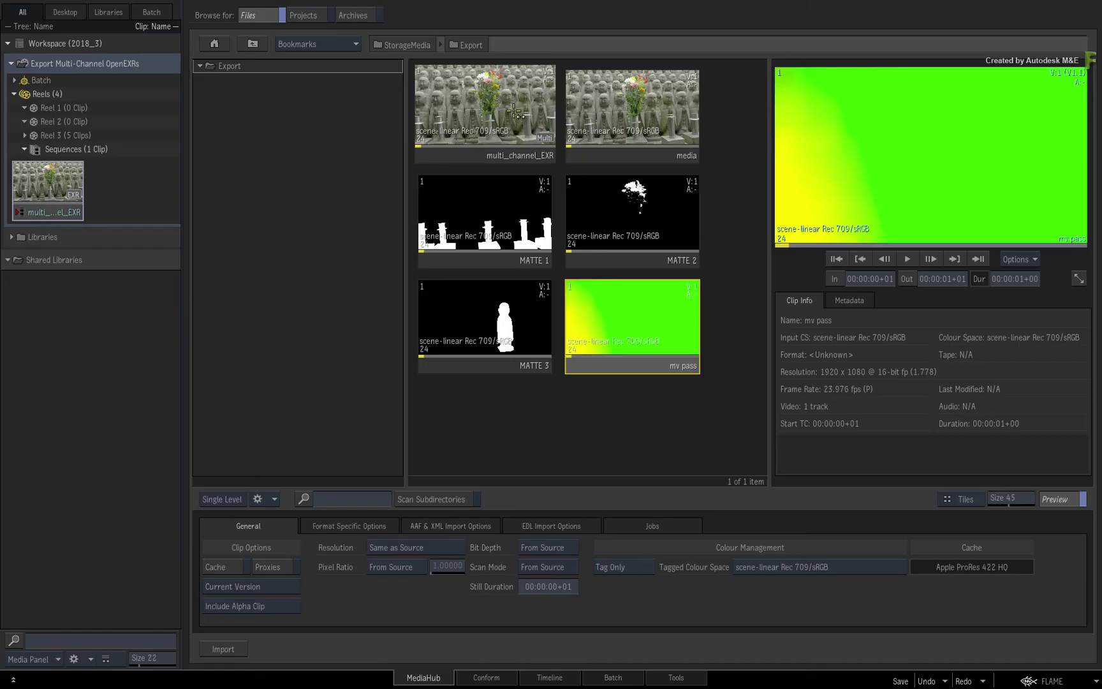
{"action": "left_click", "coordinate": [616, 175]}
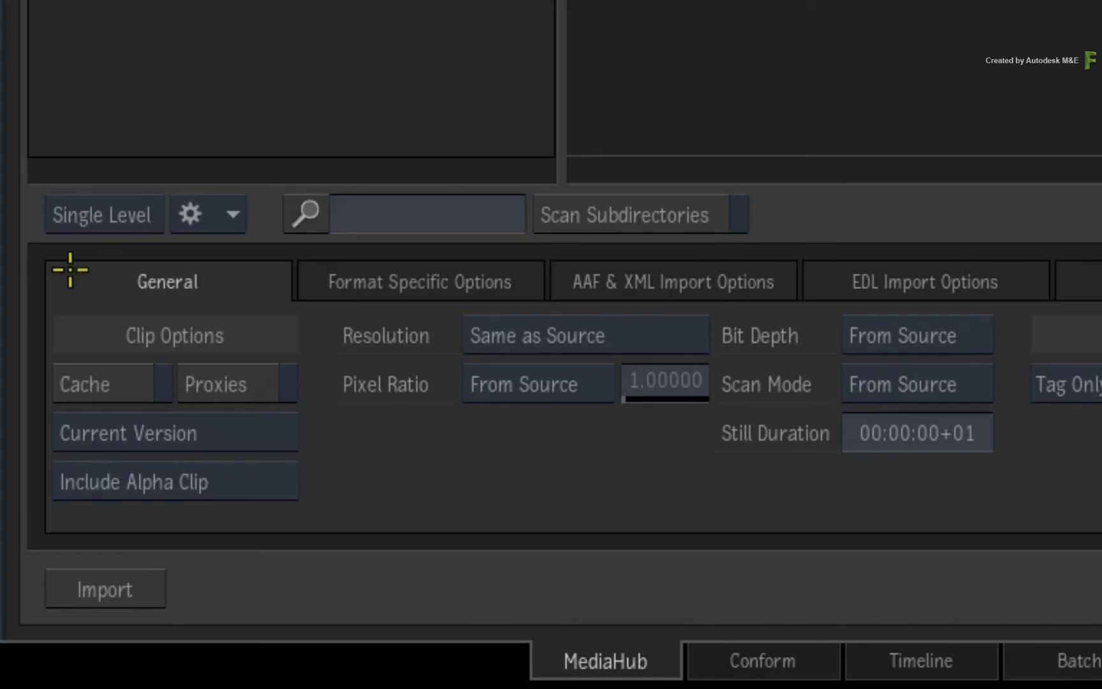
Step: Import the EXR into Reel 1 as a Multi-Channel Clip
{"action": "left_click", "coordinate": [236, 606]}
{"action": "left_click", "coordinate": [148, 522]}
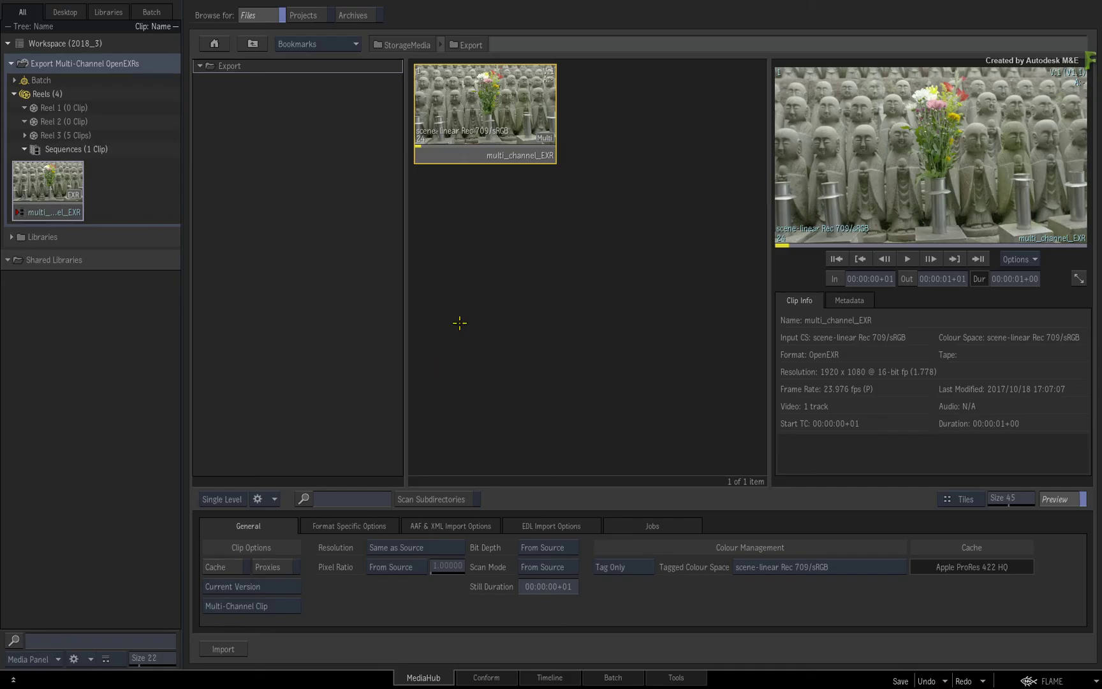
{"action": "left_click_drag", "start_coordinate": [488, 108], "coordinate": [58, 107]}
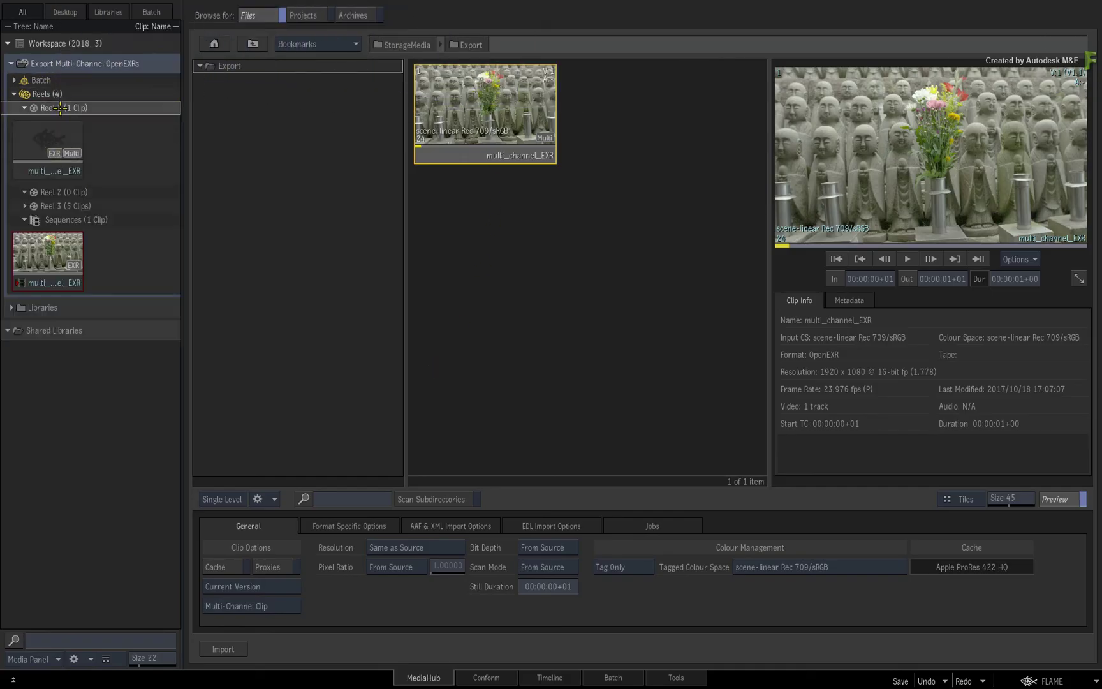
{"action": "left_click_drag", "start_coordinate": [76, 156], "coordinate": [66, 141]}
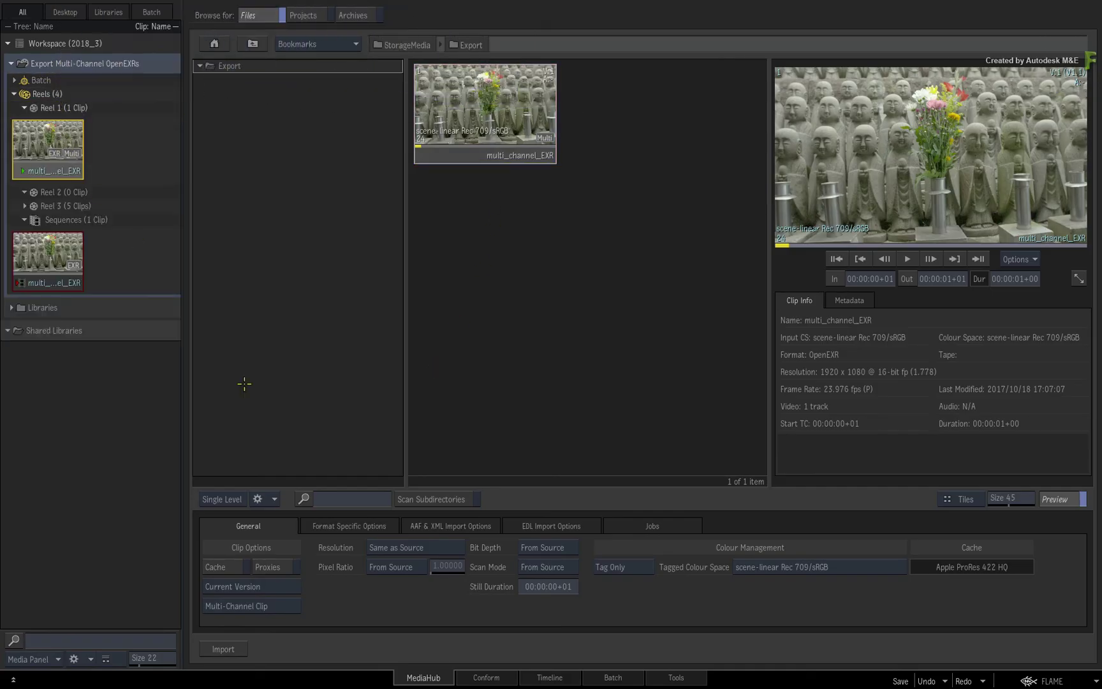
Step: Show all reels on the Timeline and select the multi-channel EXR clip in Reel 1
{"action": "left_click", "coordinate": [542, 678]}
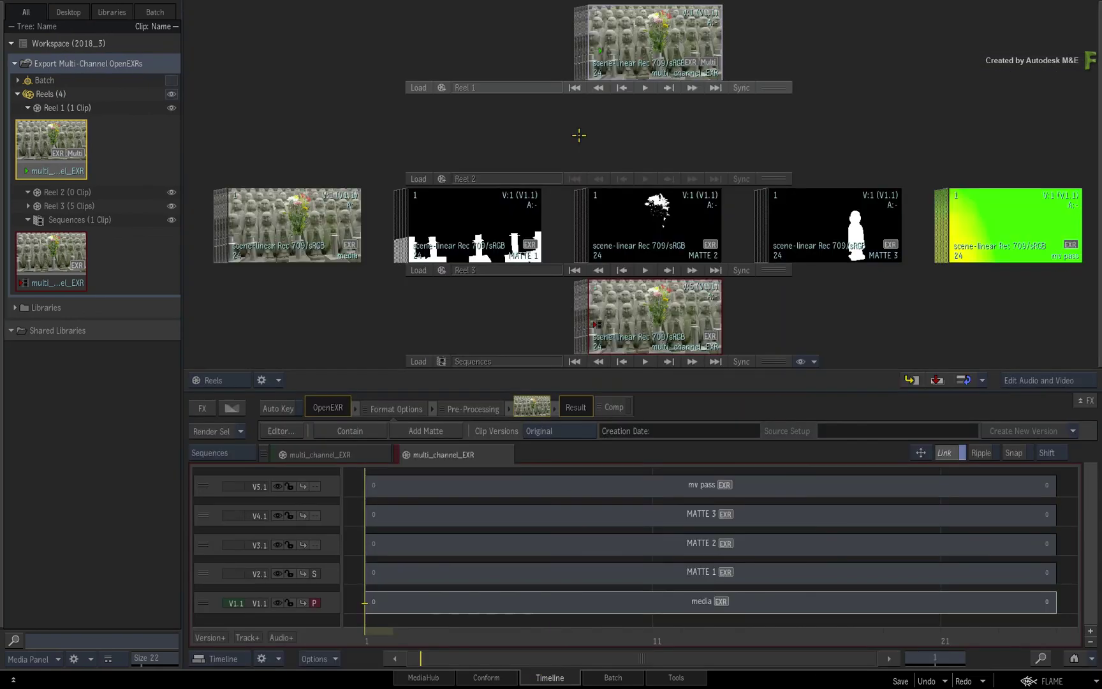
{"action": "left_click", "coordinate": [671, 18]}
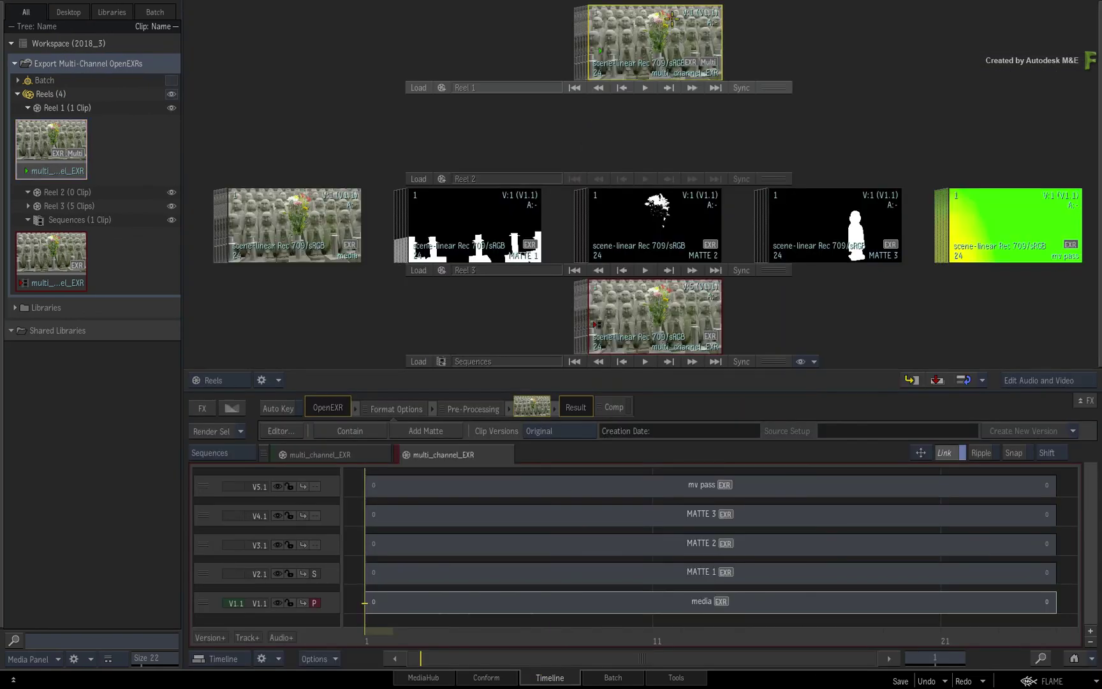